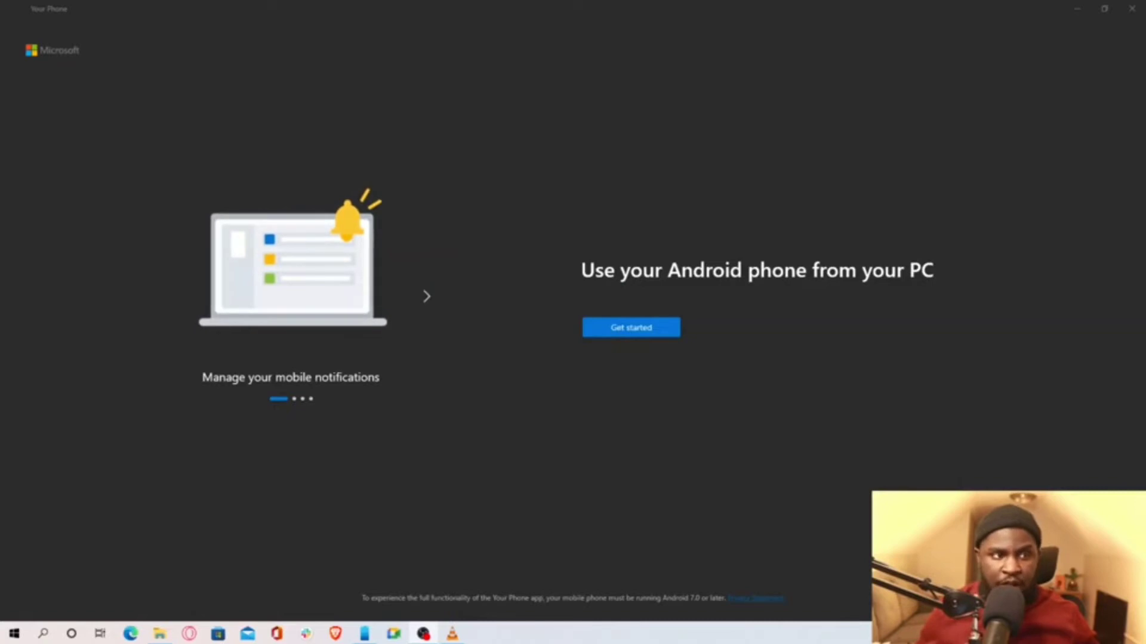
Step: Find Your Phone from the Start menu and return to its window
left_click(15, 634)
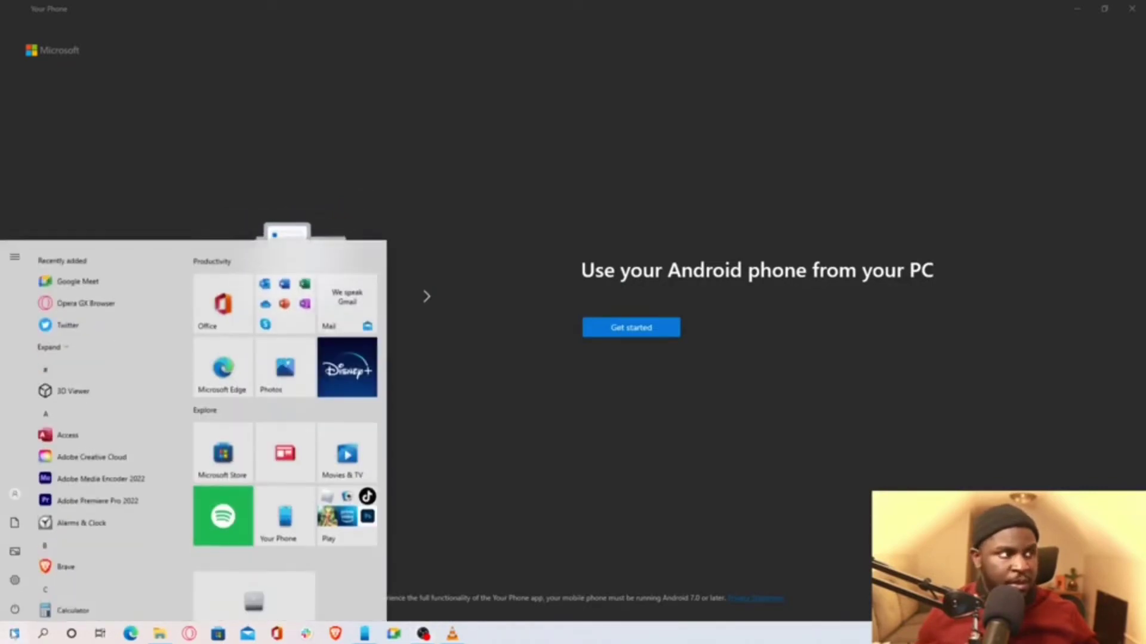
scroll(124, 469, "down", 1)
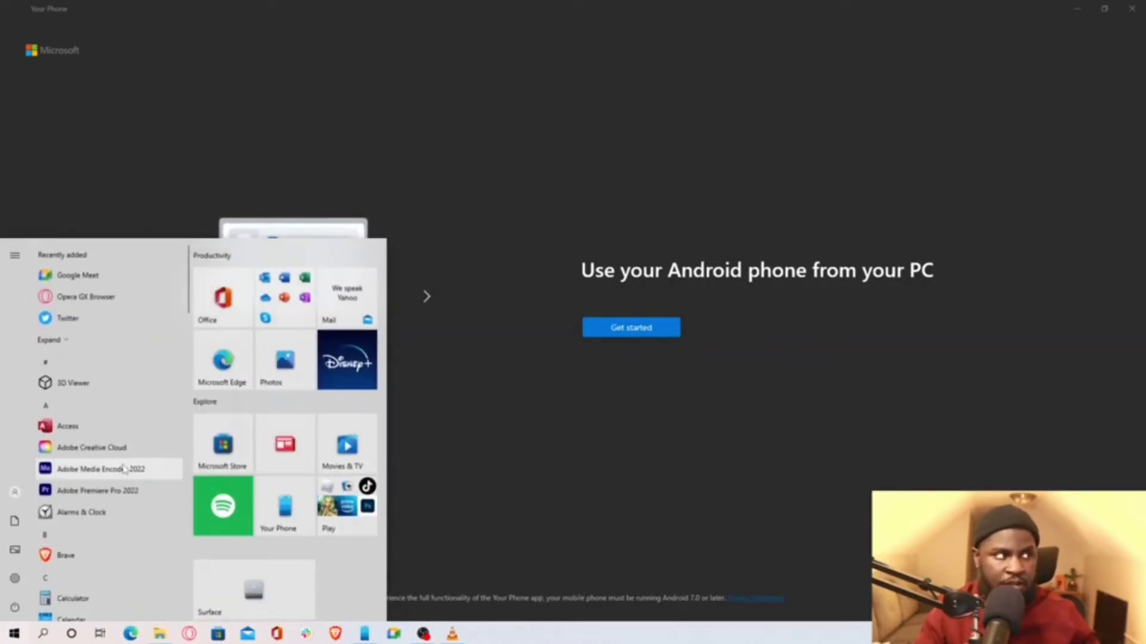
type("YOUR")
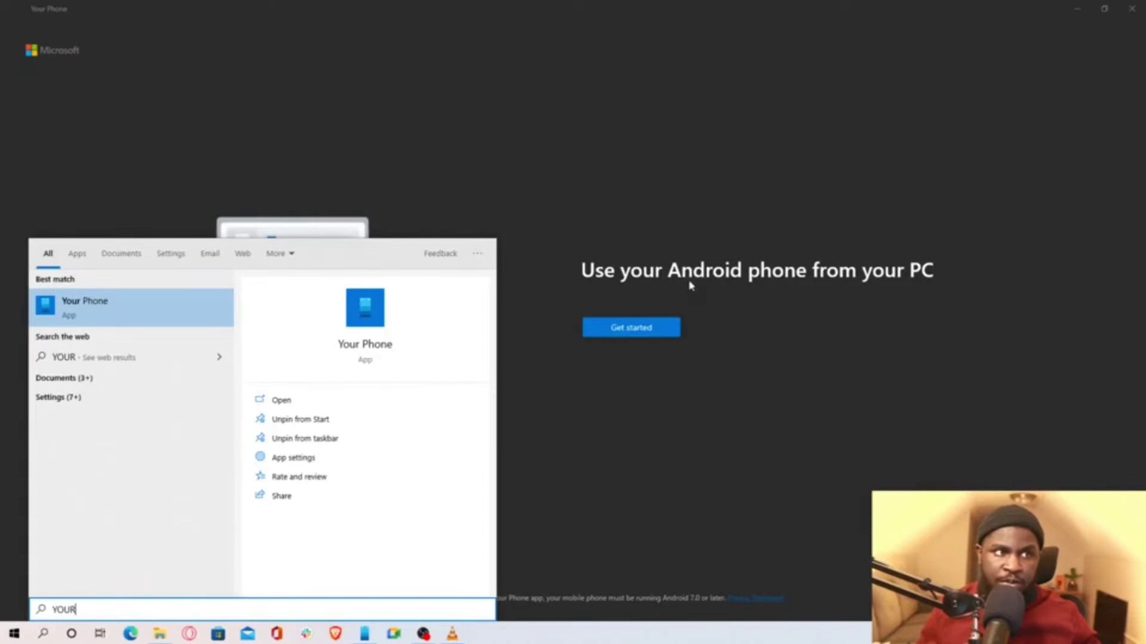
left_click(737, 125)
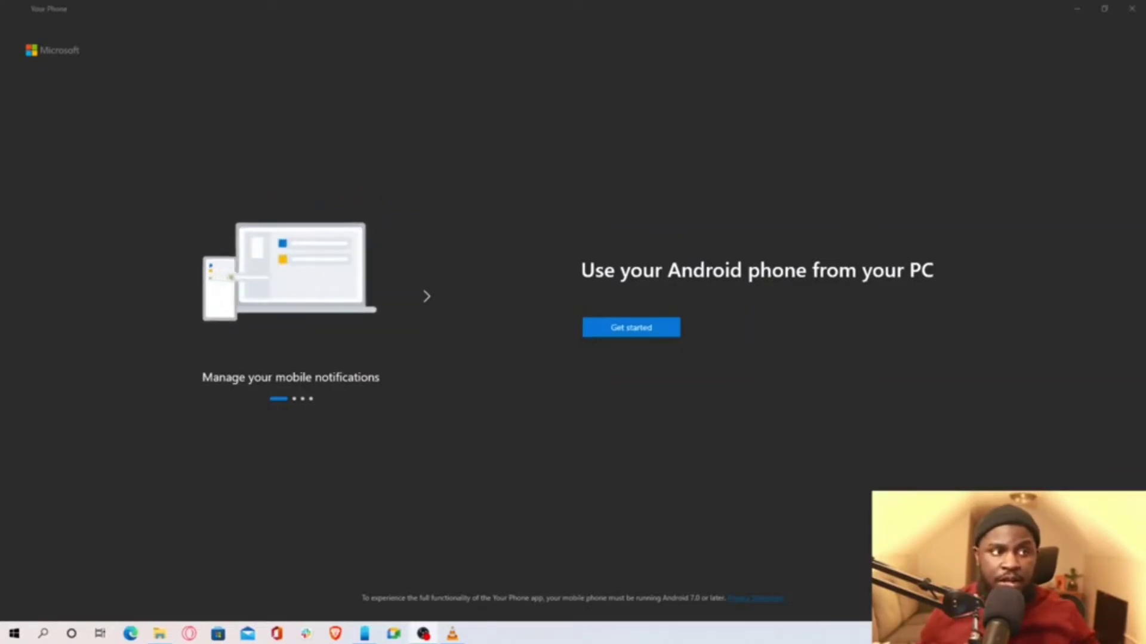
Step: Confirm the Companion app is ready, finish linking, and view the phone's notifications
left_click(657, 332)
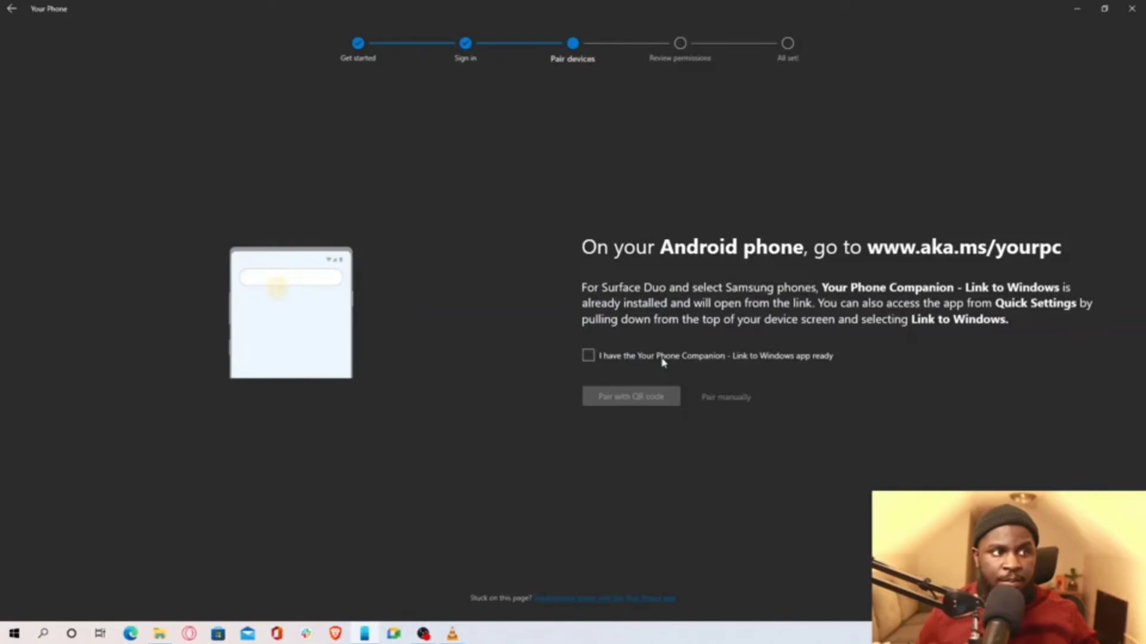
left_click(590, 356)
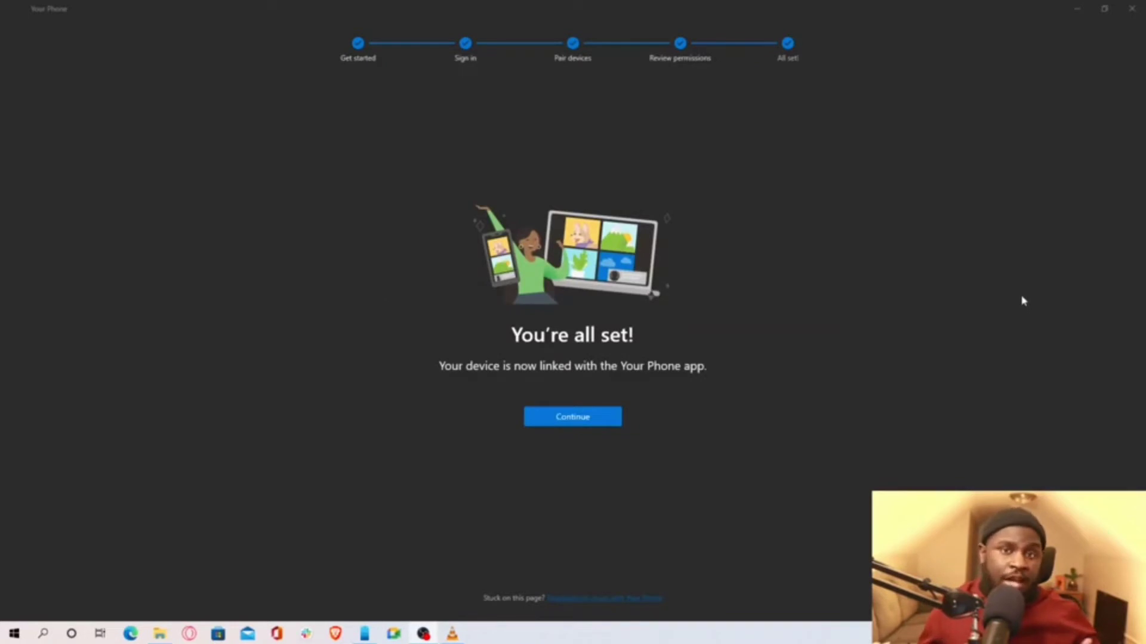
left_click(596, 420)
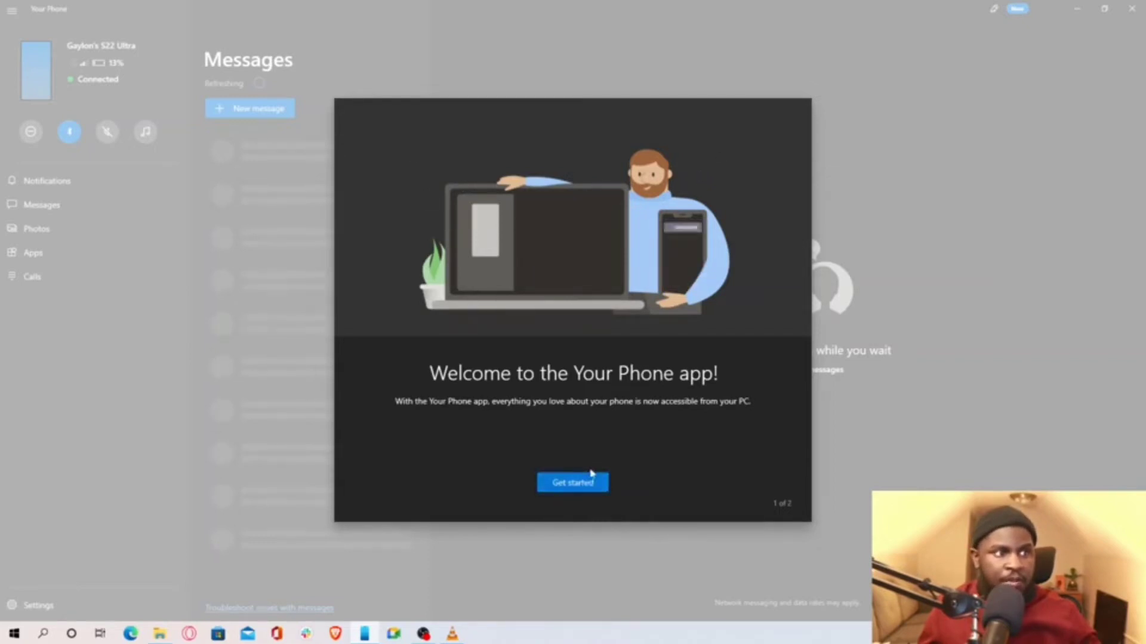
left_click(573, 483)
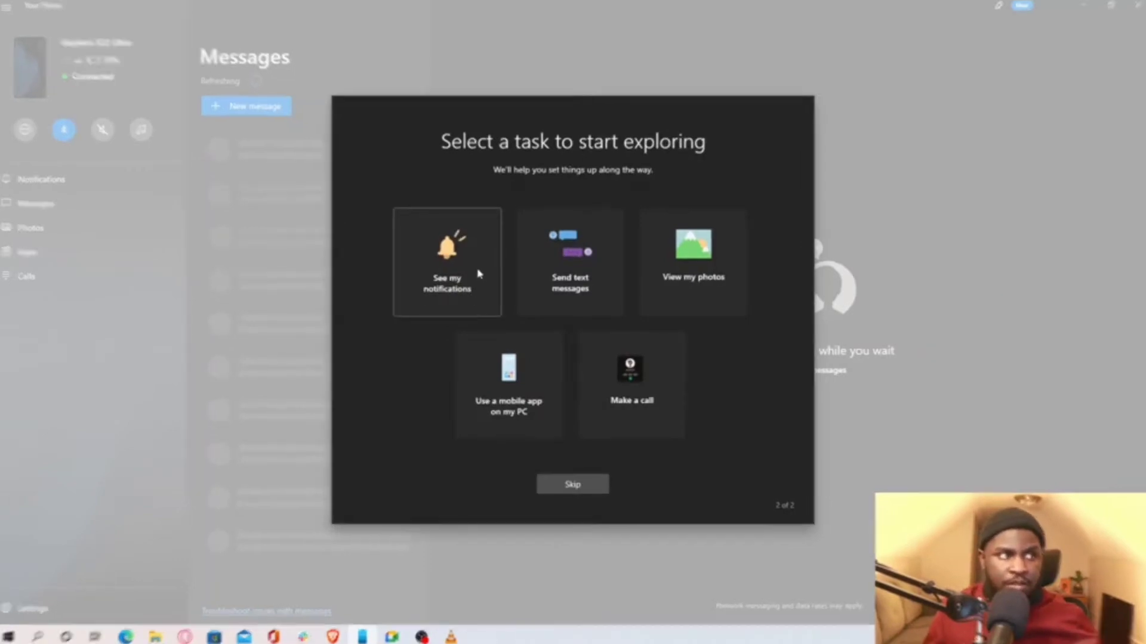
left_click(480, 278)
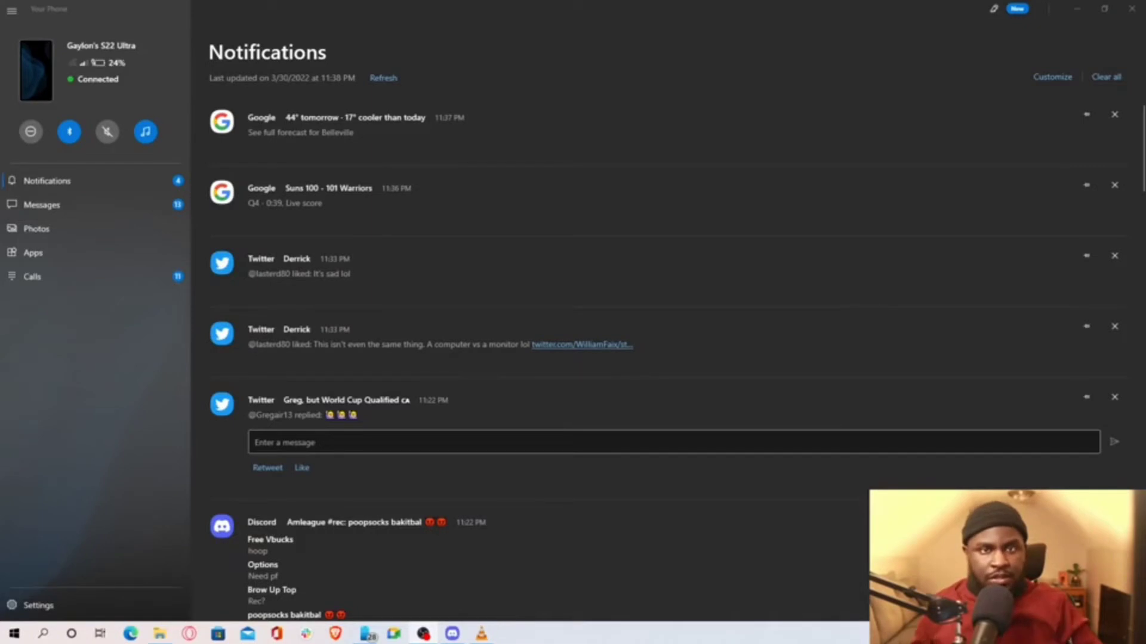
Step: Mirror the phone screen and browse the app drawer's Communication and Shopping categories
mouse_move(36, 80)
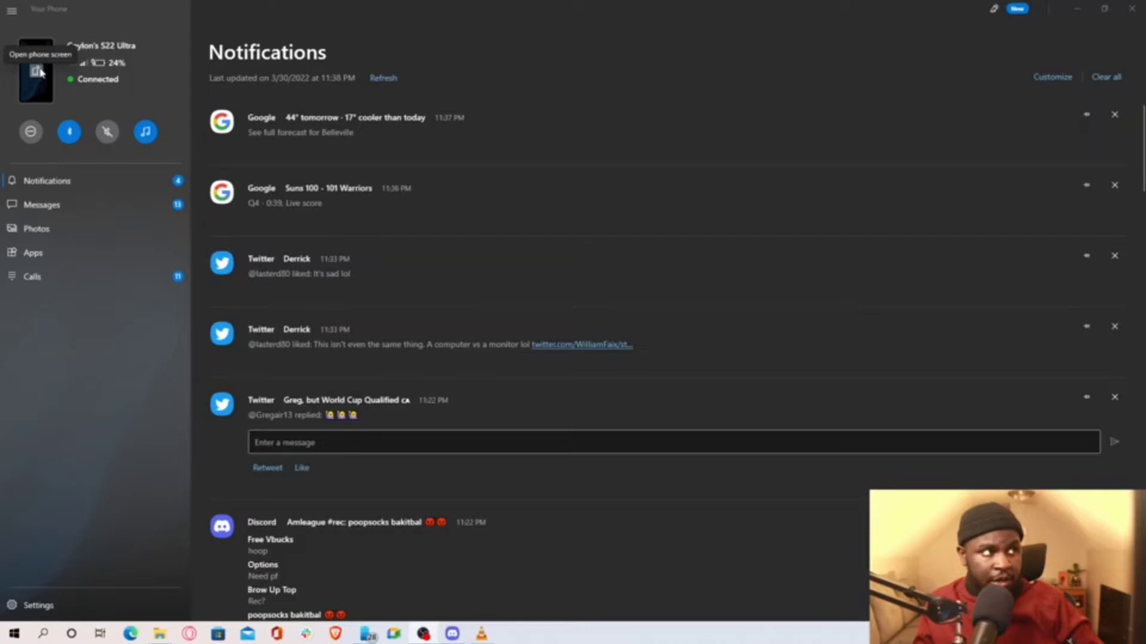
left_click(37, 72)
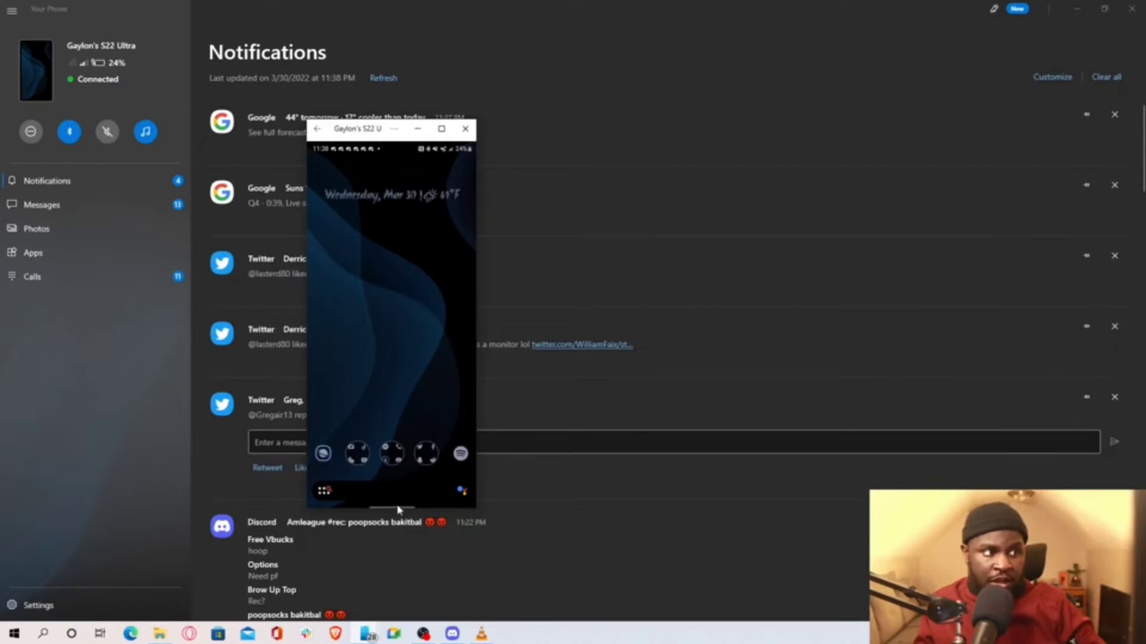
left_click_drag(408, 386, 402, 330)
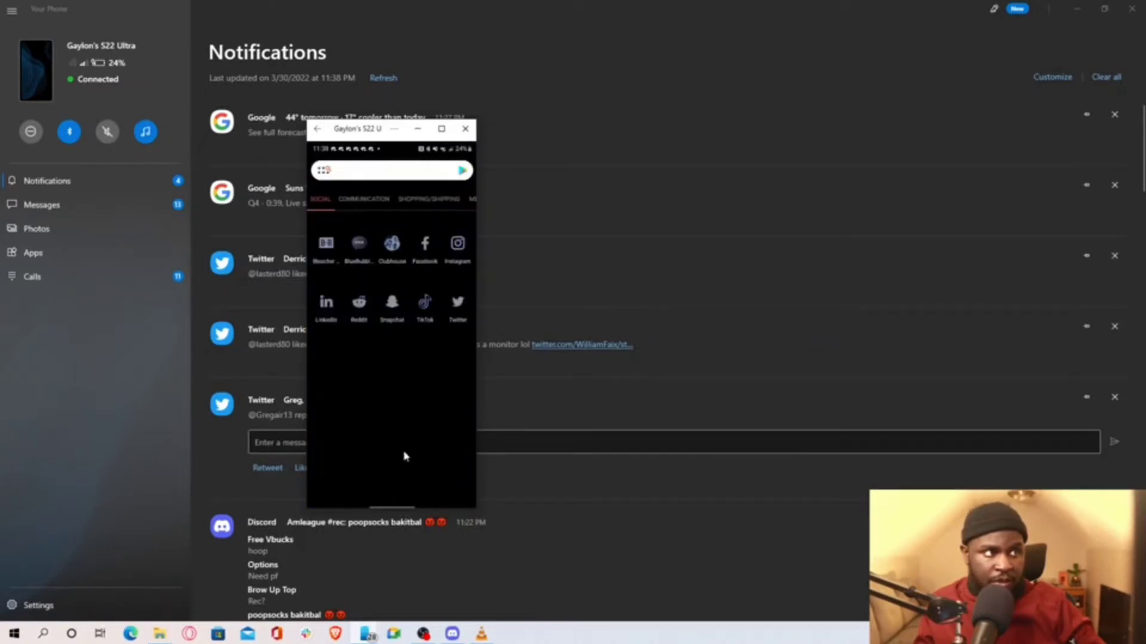
left_click(360, 202)
left_click(412, 203)
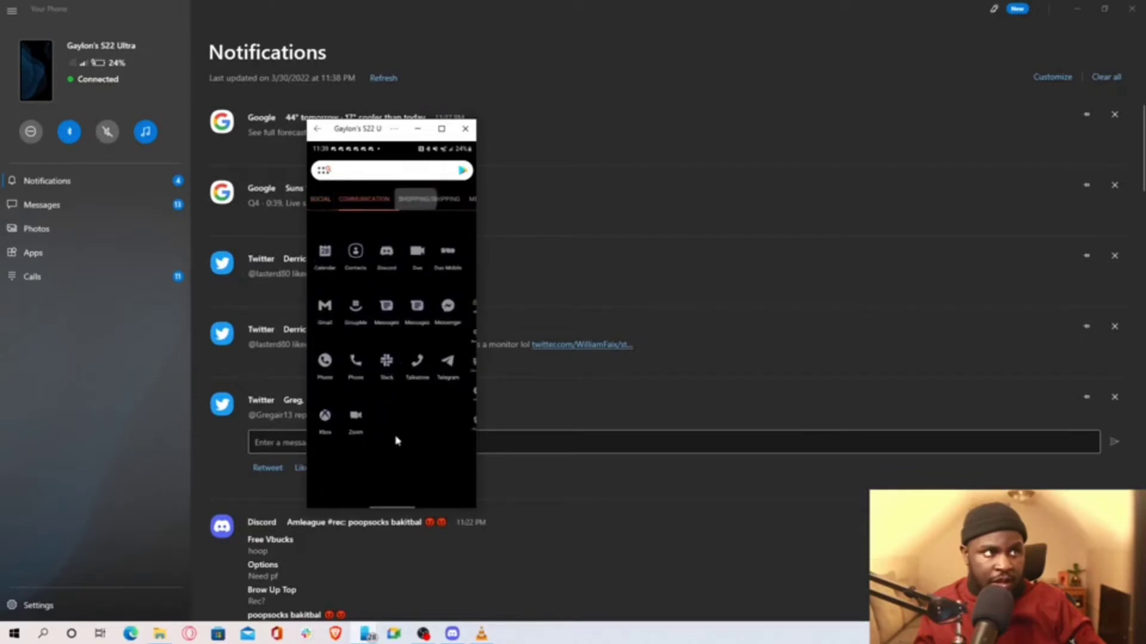
left_click_drag(401, 227, 394, 486)
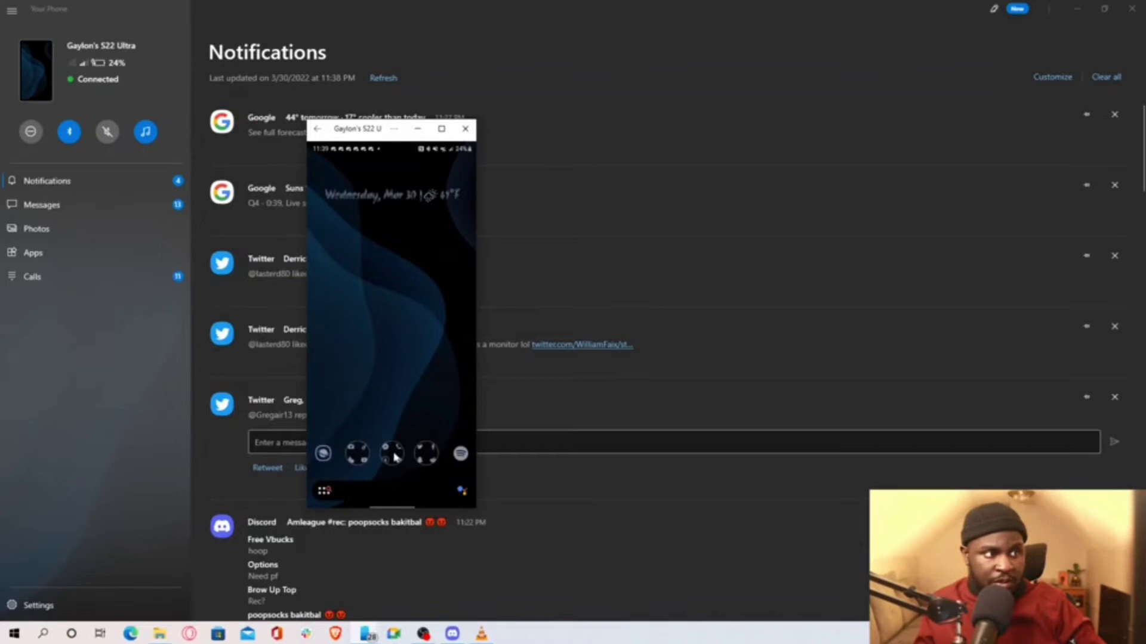
Step: Look inside the dock's messaging folder and its Camera, Photos and YouTube folder
left_click(392, 456)
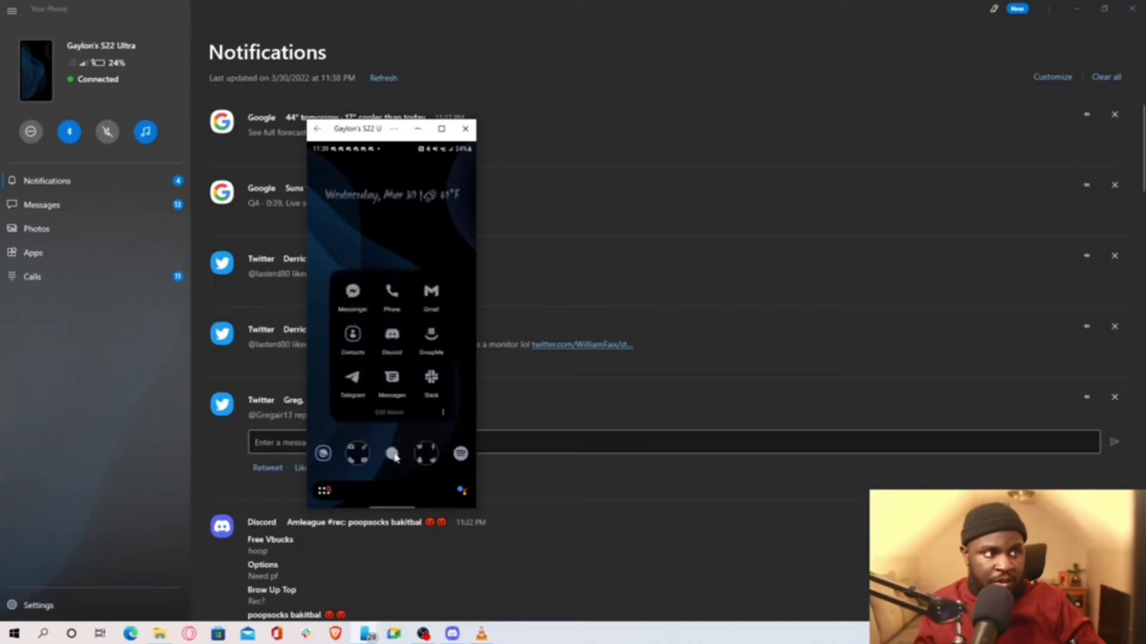
left_click(357, 459)
left_click(357, 456)
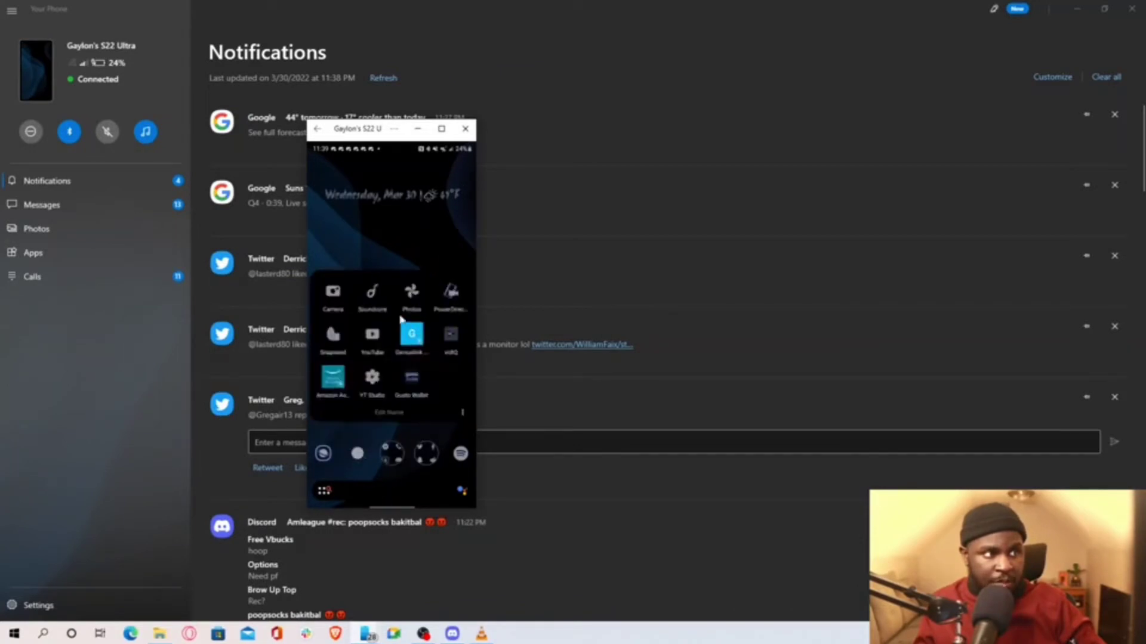
left_click(423, 461)
Step: Open Twitter from the social folder, check its notifications and home feed, then reopen the mirror
left_click(425, 456)
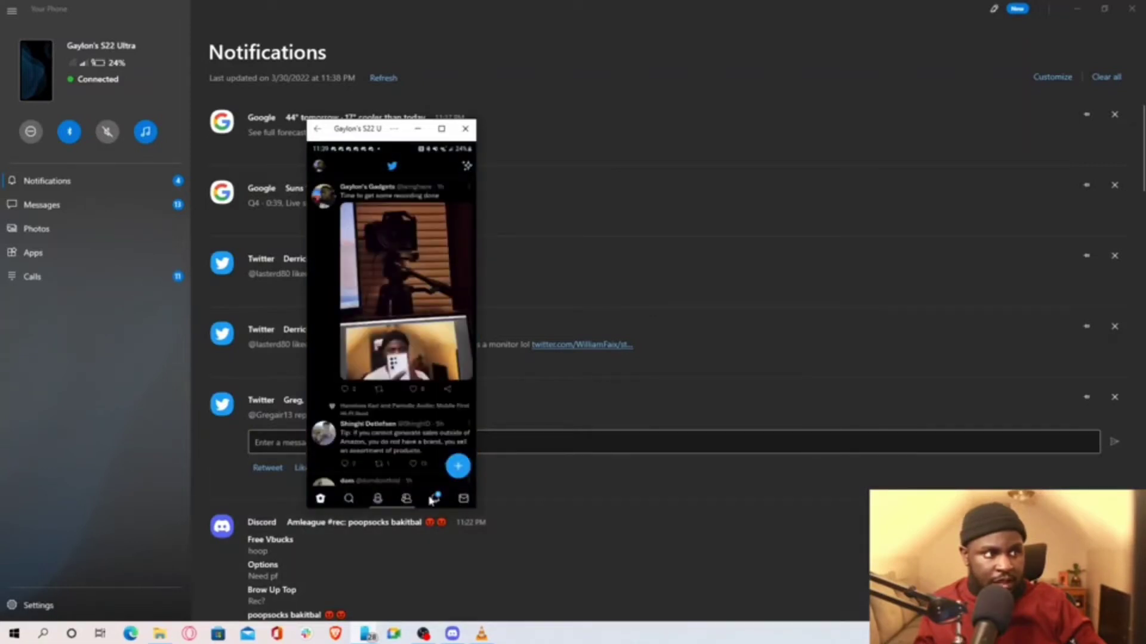
left_click(434, 499)
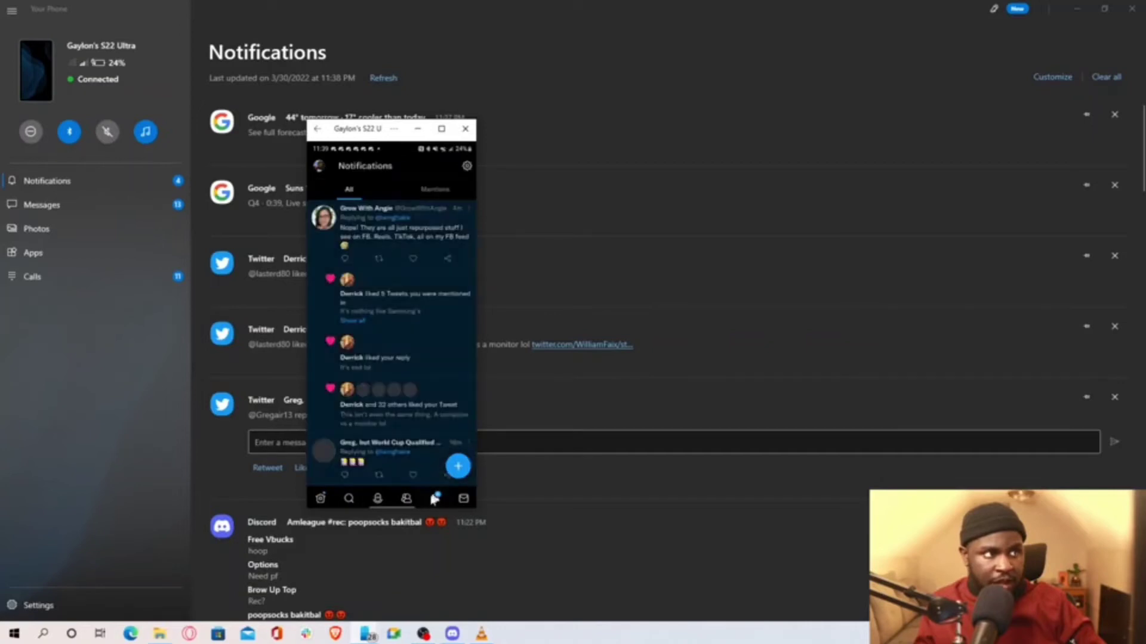
left_click(320, 499)
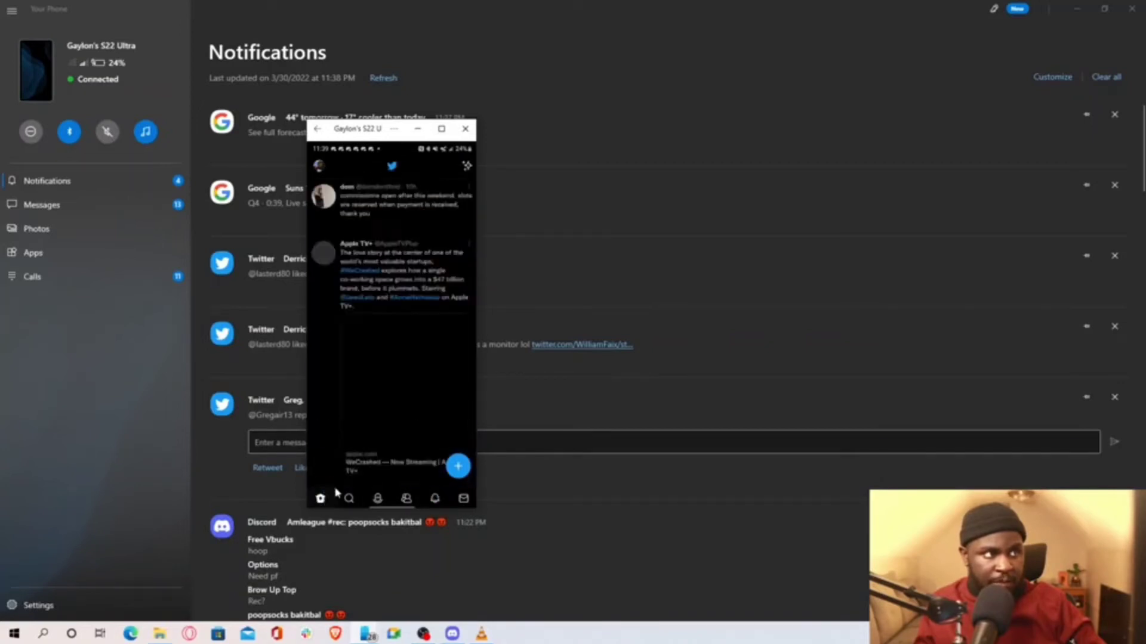
left_click(417, 130)
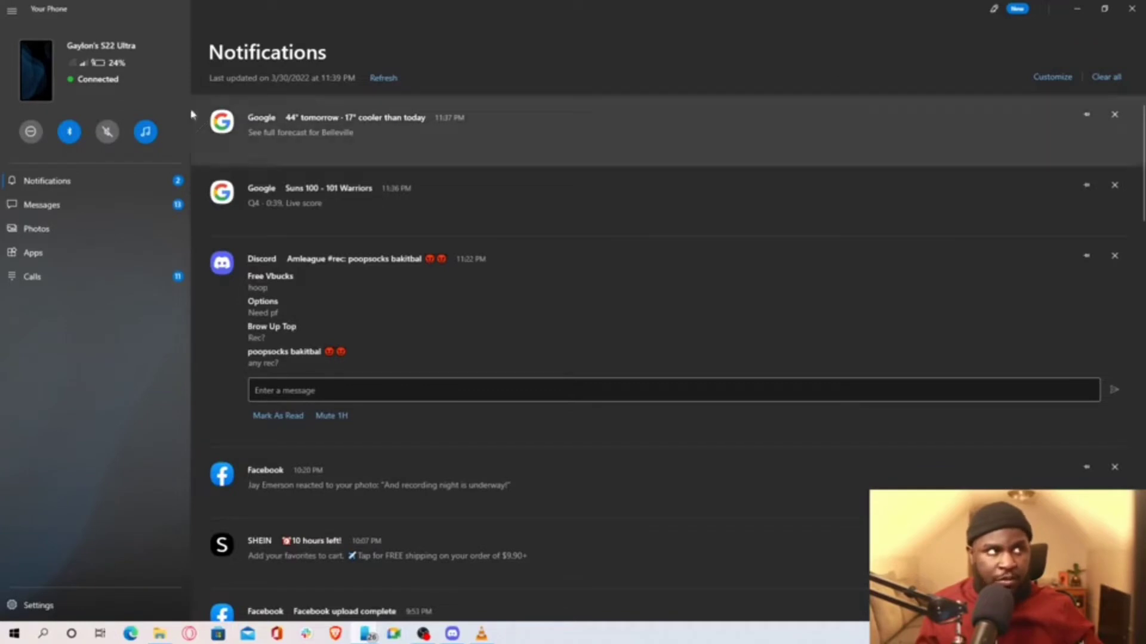
left_click(36, 71)
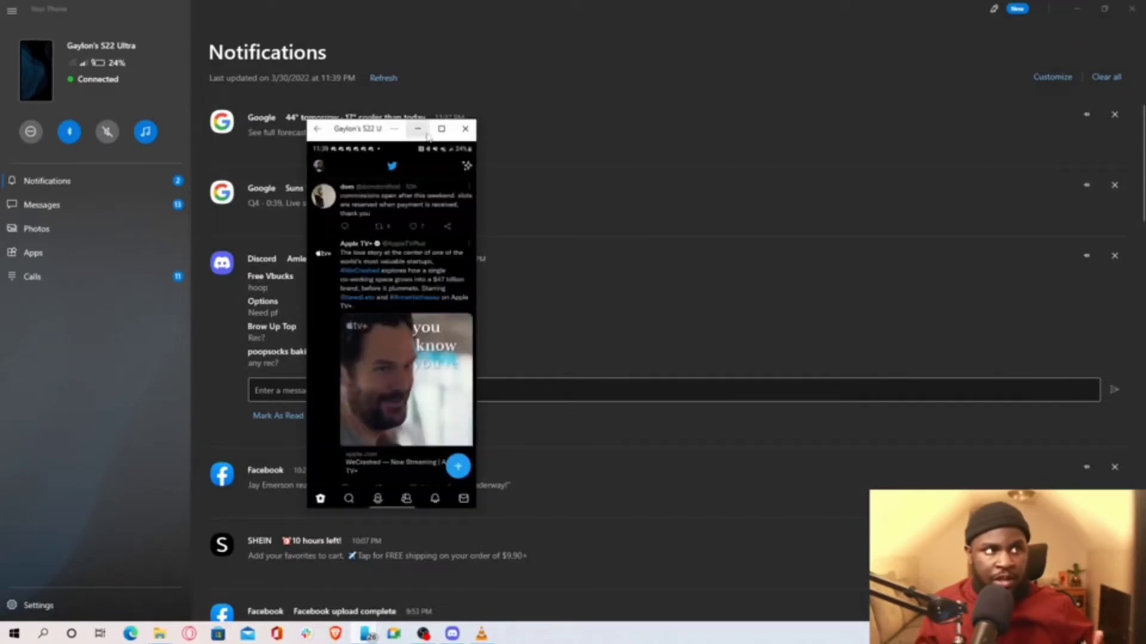
left_click(466, 128)
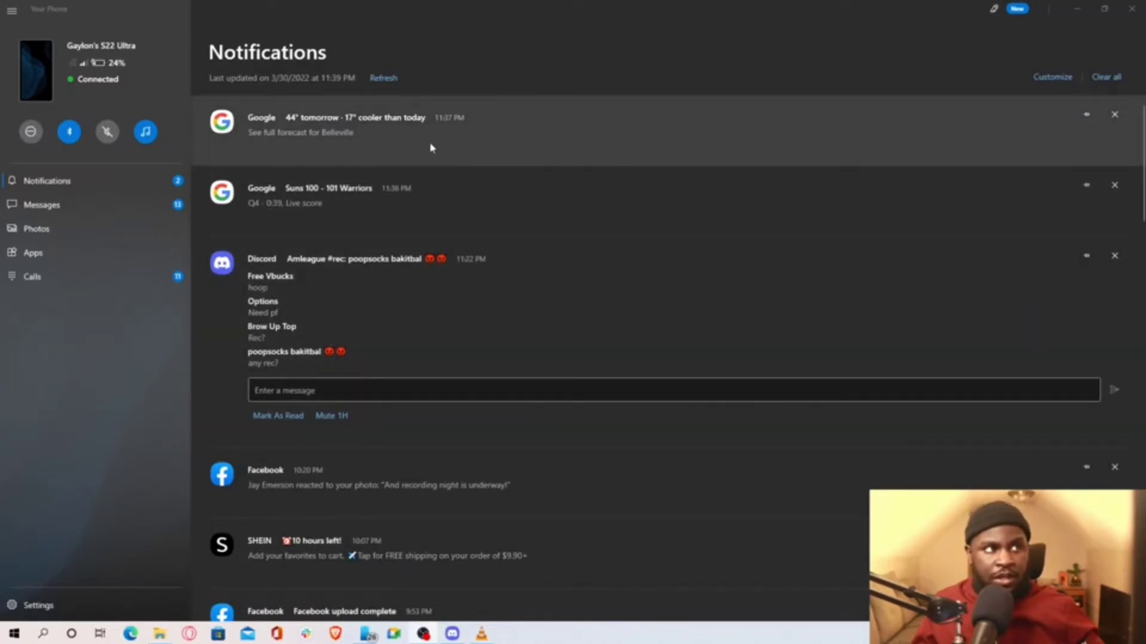
Step: Open the weather forecast and Suns 100 - 101 Warriors notifications in Google
left_click(430, 147)
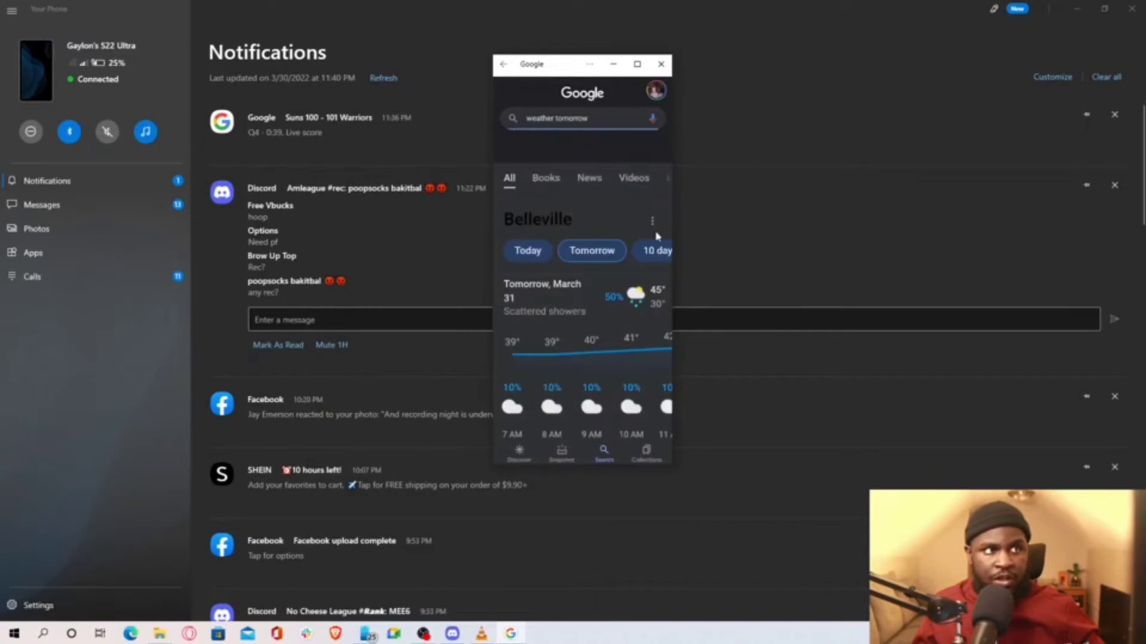
scroll(611, 320, "down", 1)
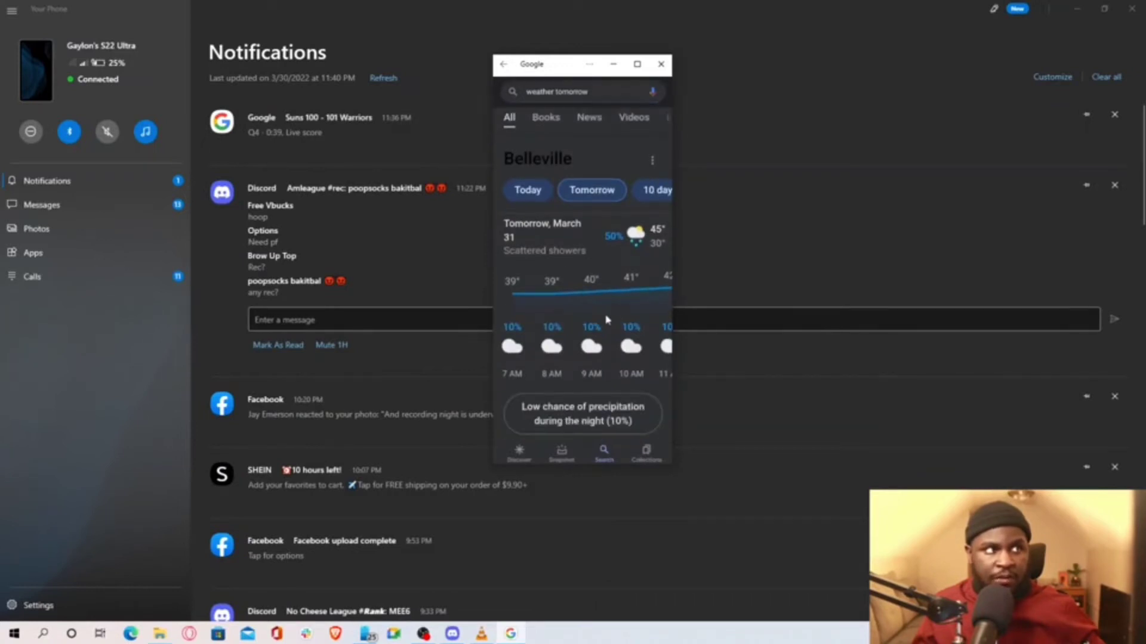
left_click(396, 148)
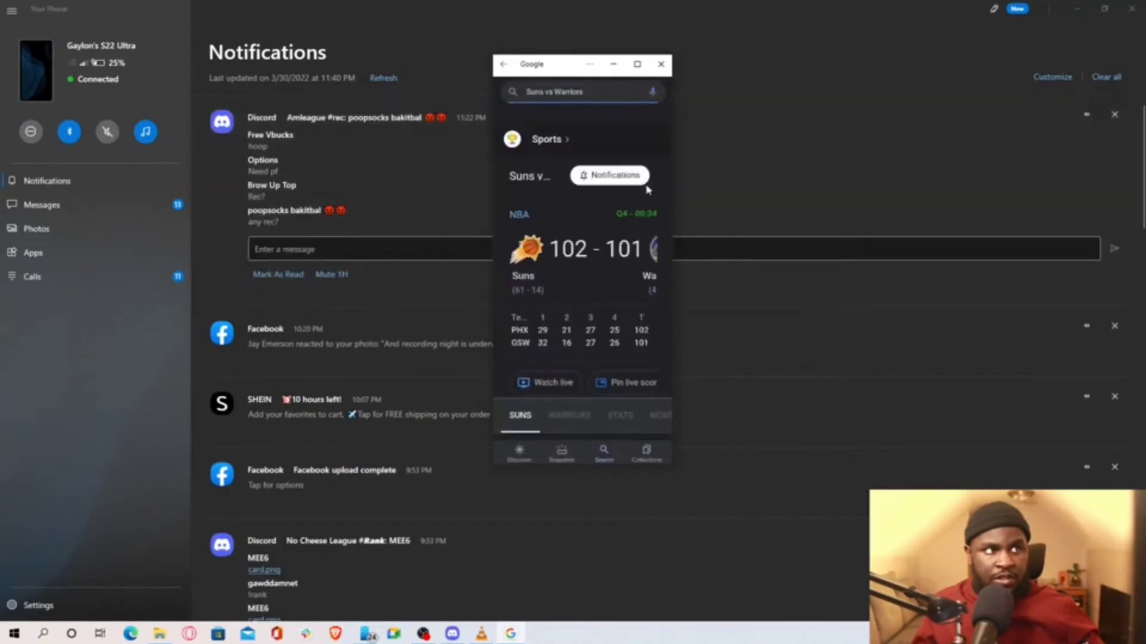
scroll(606, 205, "down", 1)
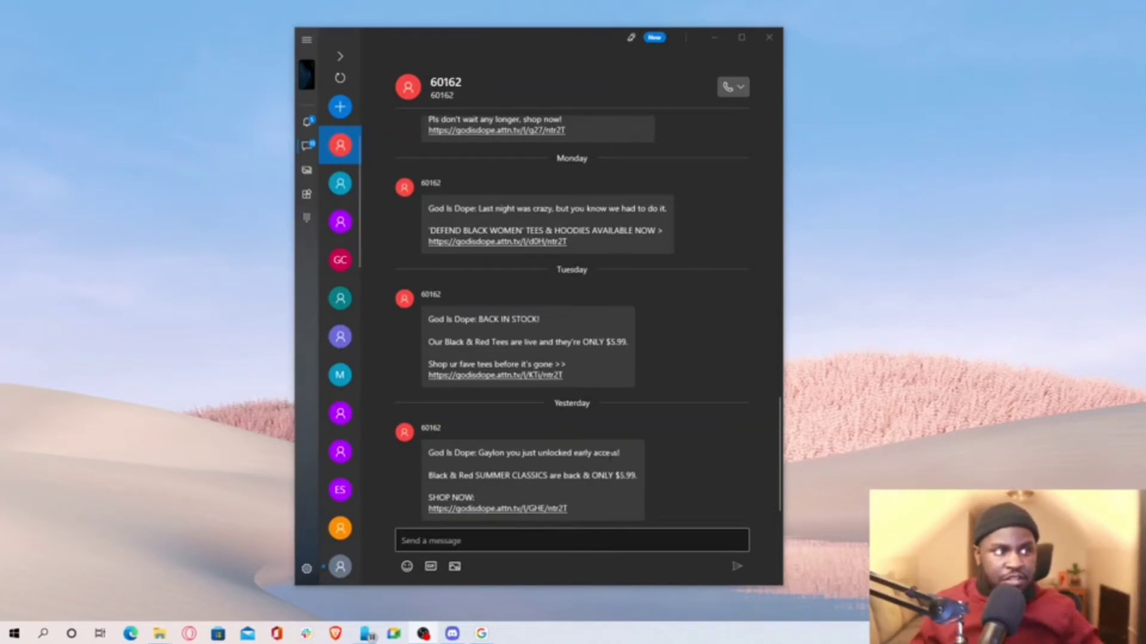
Step: Type a random test reply, then browse the emoji, GIF and phone-photo attachment pickers
left_click(525, 541)
type("D")
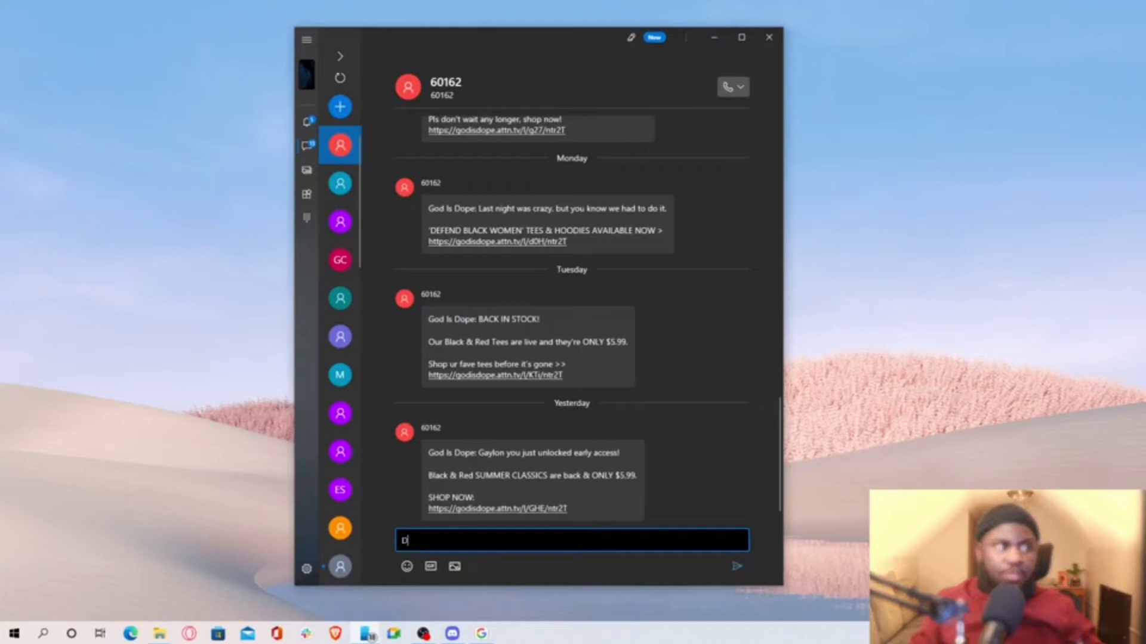
type("LKJFAKLDJF:LDSAJKF LKADSF:L JADFLKJA D:LJFALK DJSAAFDSJ")
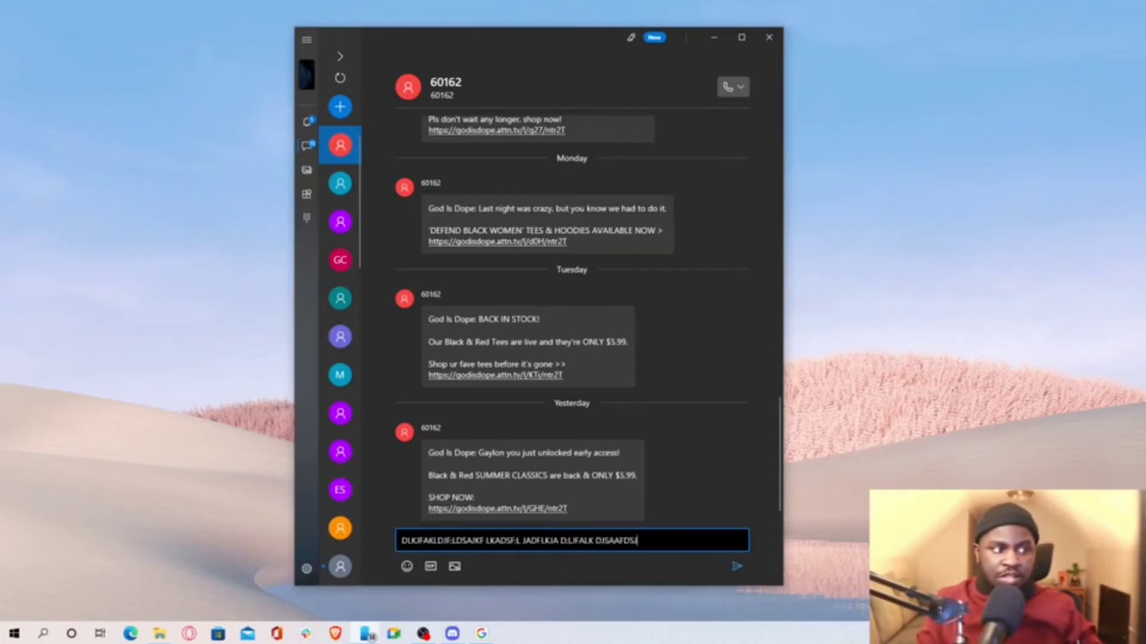
left_click(406, 566)
left_click(454, 572)
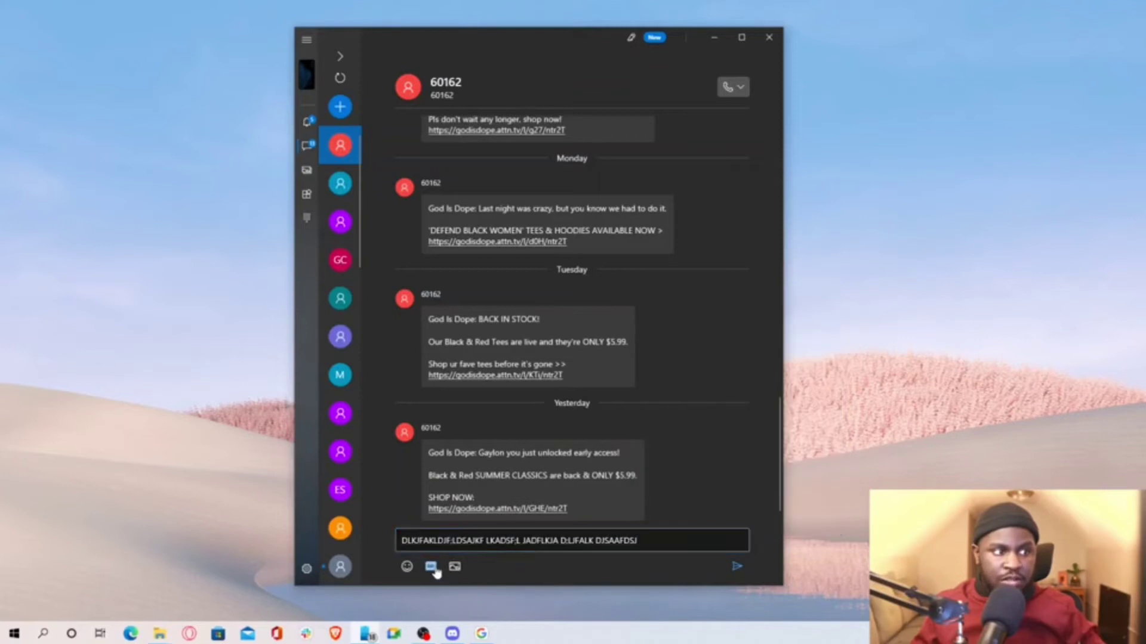
left_click(430, 566)
left_click(454, 567)
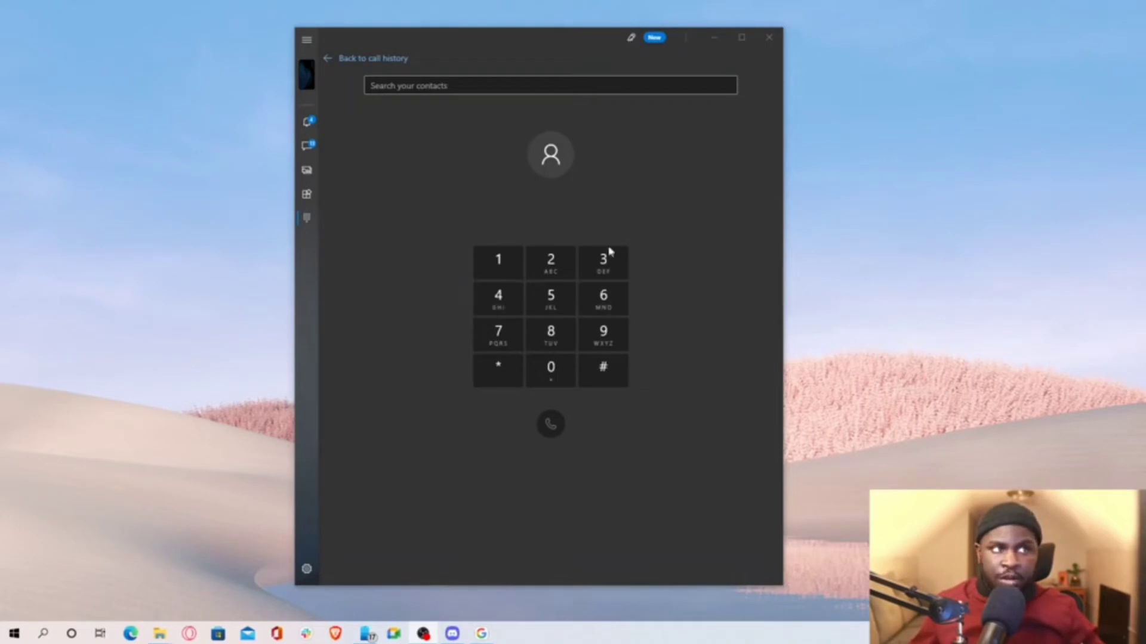
Step: Search the phone's contacts from the Calls dial pad
left_click(546, 86)
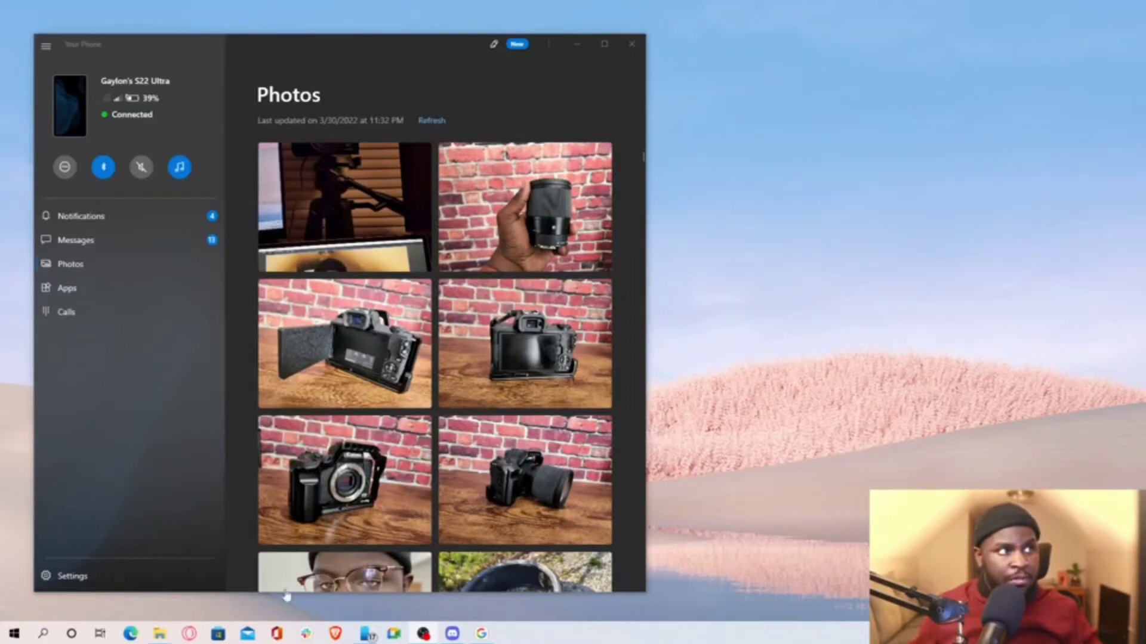
Step: Show the first photo's Open, Copy, Save as, Share and Delete menu
left_click(398, 189)
right_click(399, 190)
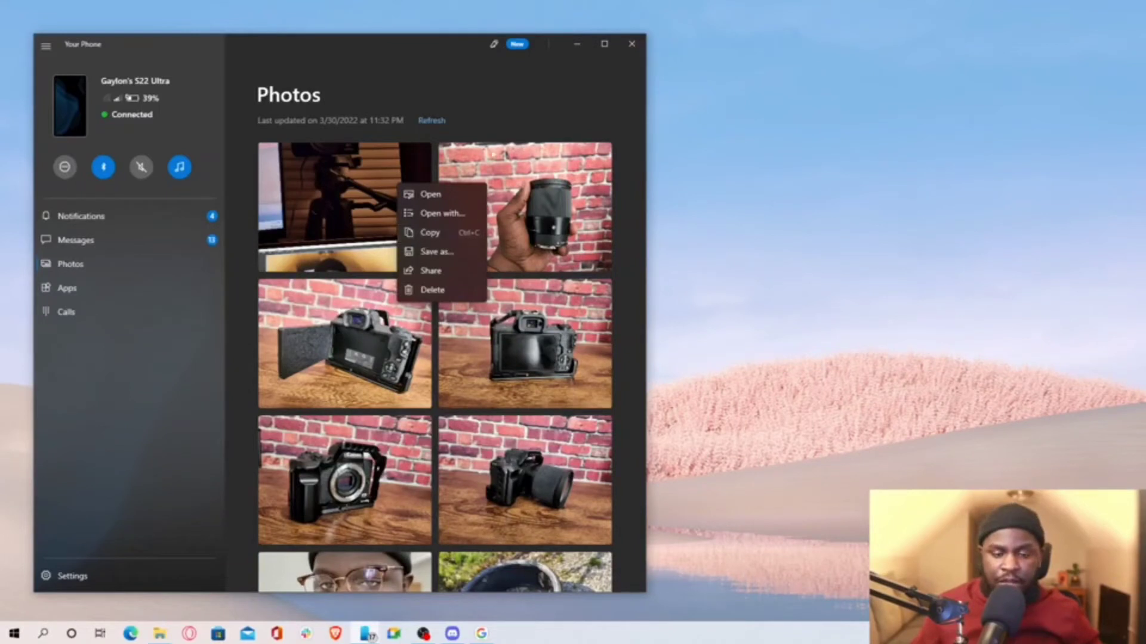
Step: Drag the first phone photo into the Pictures folder and choose Ask me later on the prompt
mouse_move(160, 633)
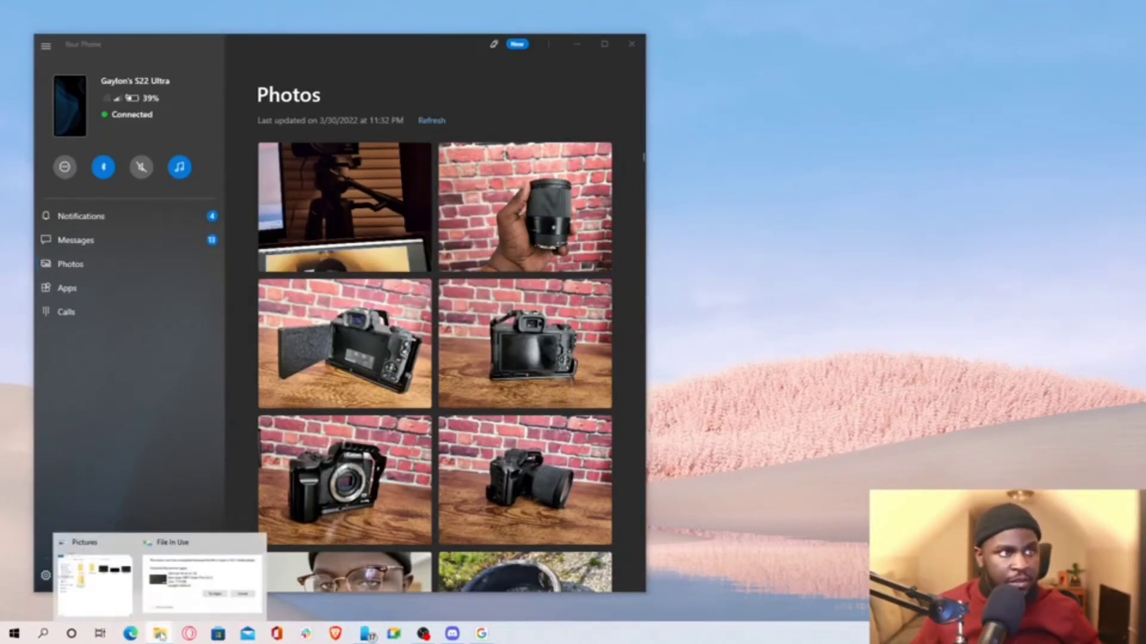
left_click(115, 576)
key("alt+Tab")
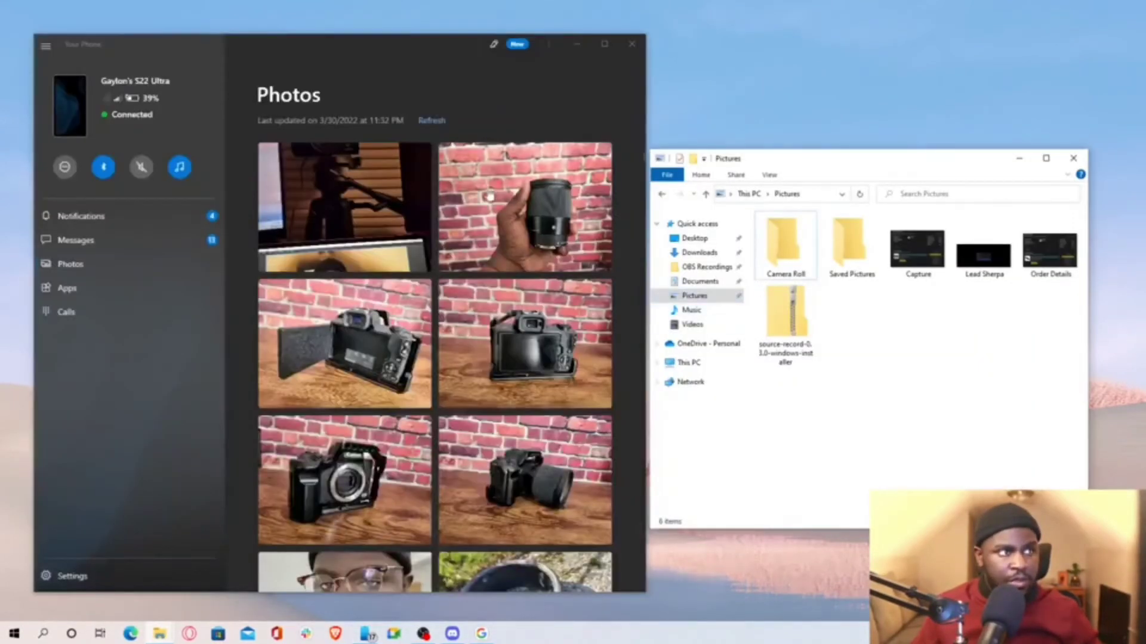
left_click_drag(476, 204, 907, 363)
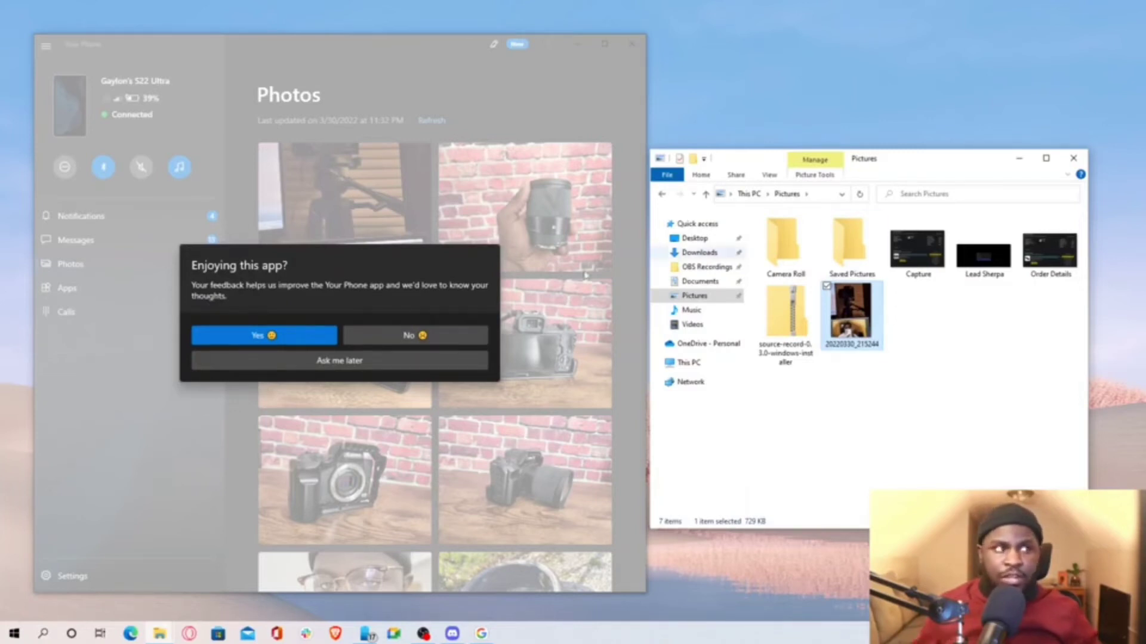
left_click(289, 363)
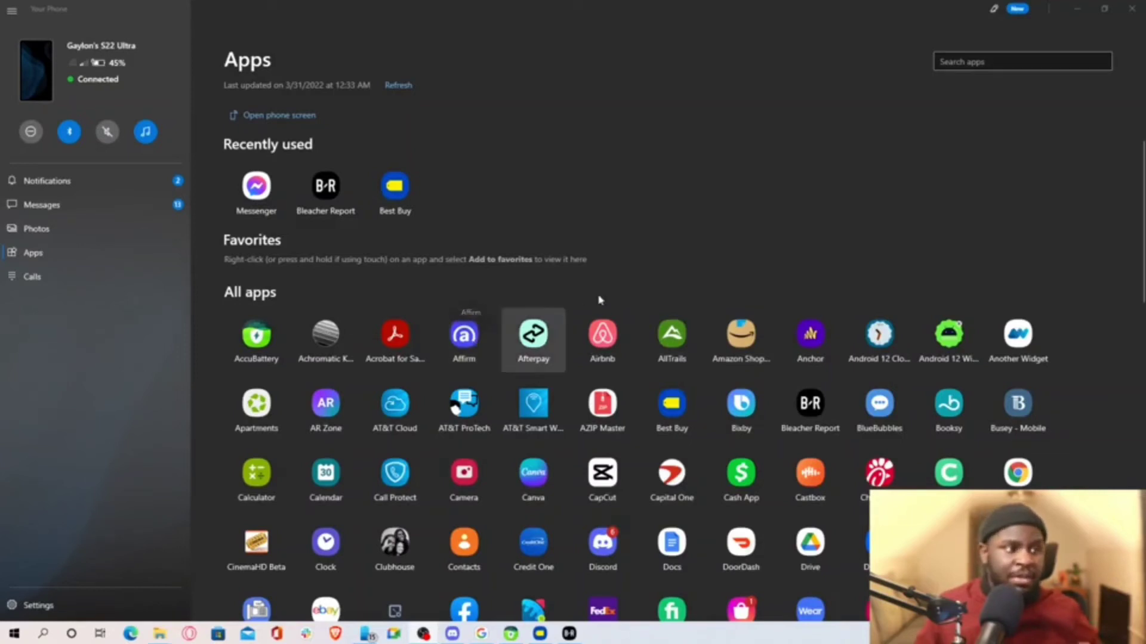
Step: Launch AccuBattery, Best Buy and Bleacher Report windows, then bring up Bleacher Report's close option
left_click(510, 634)
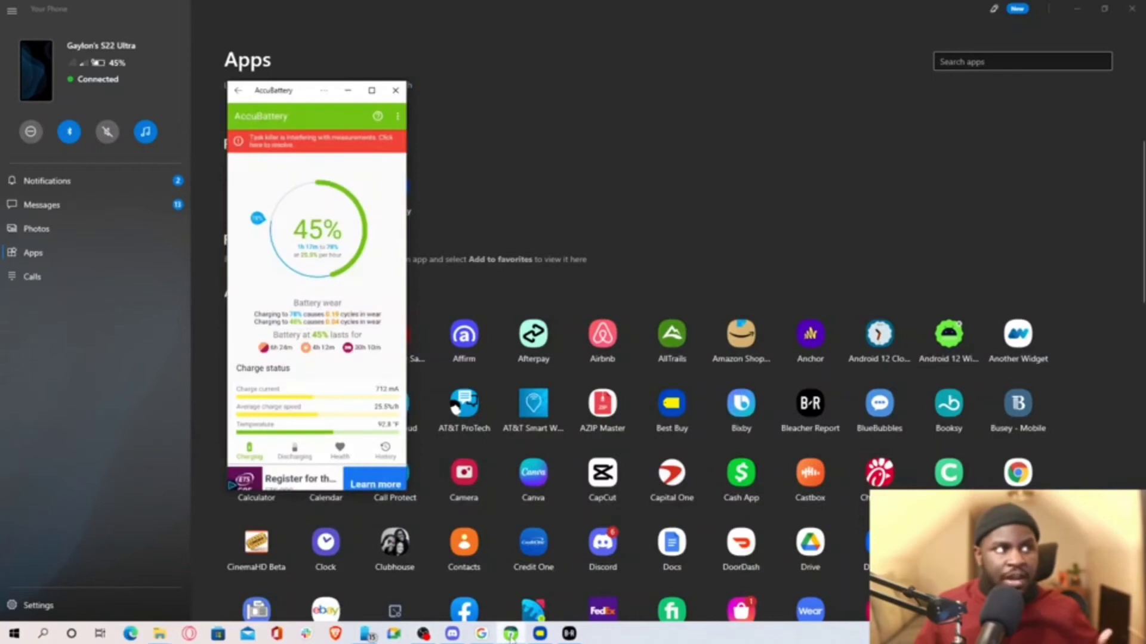
left_click(540, 634)
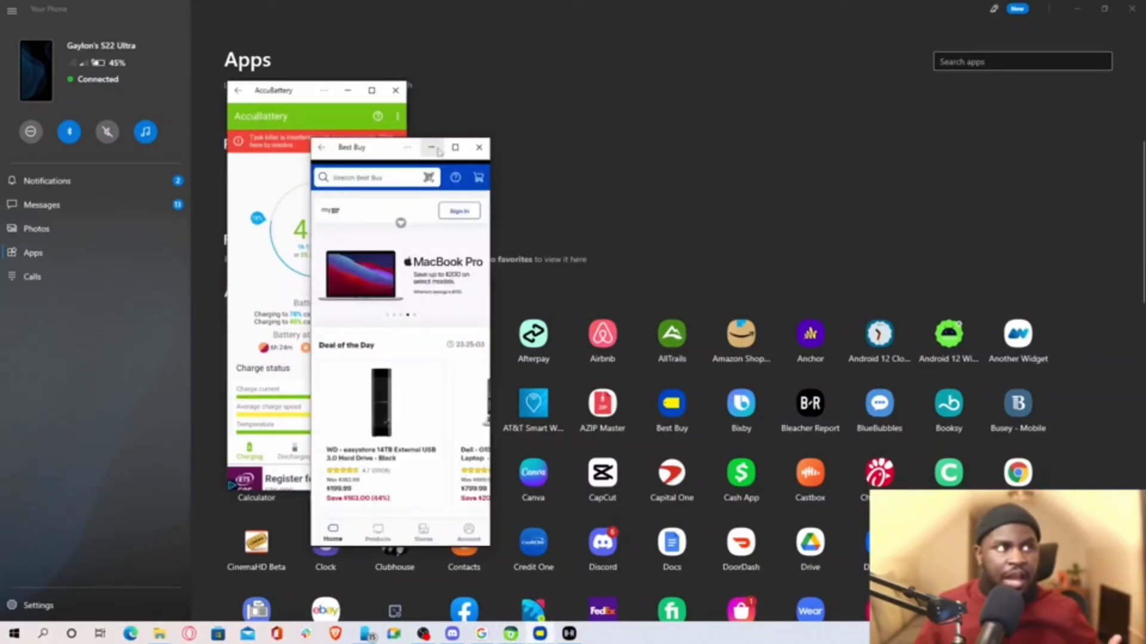
left_click(567, 635)
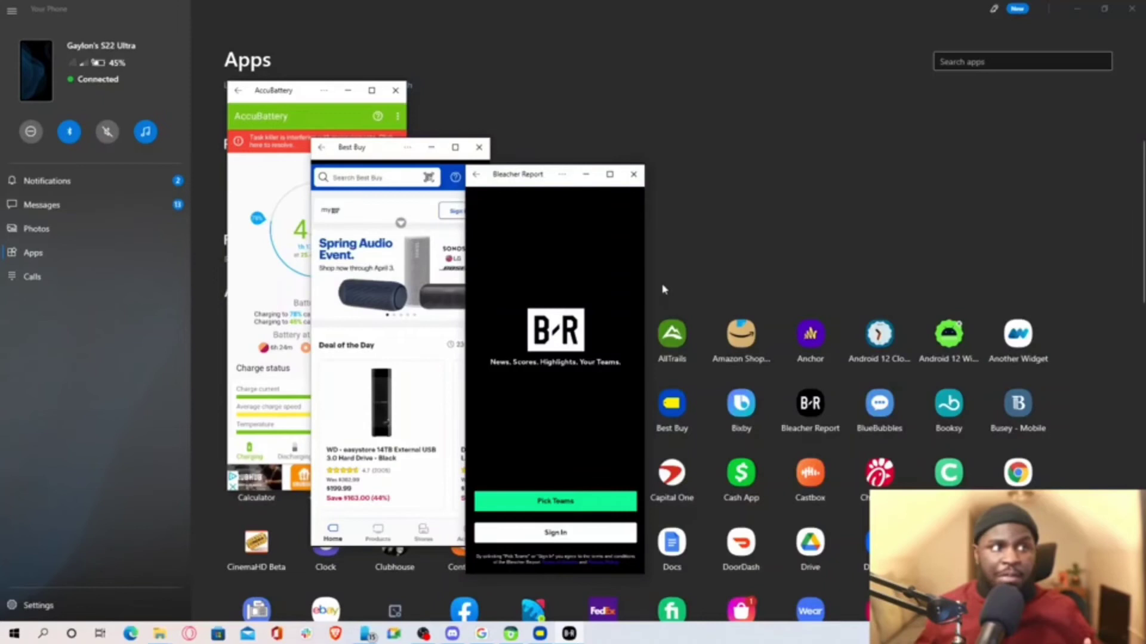
right_click(569, 634)
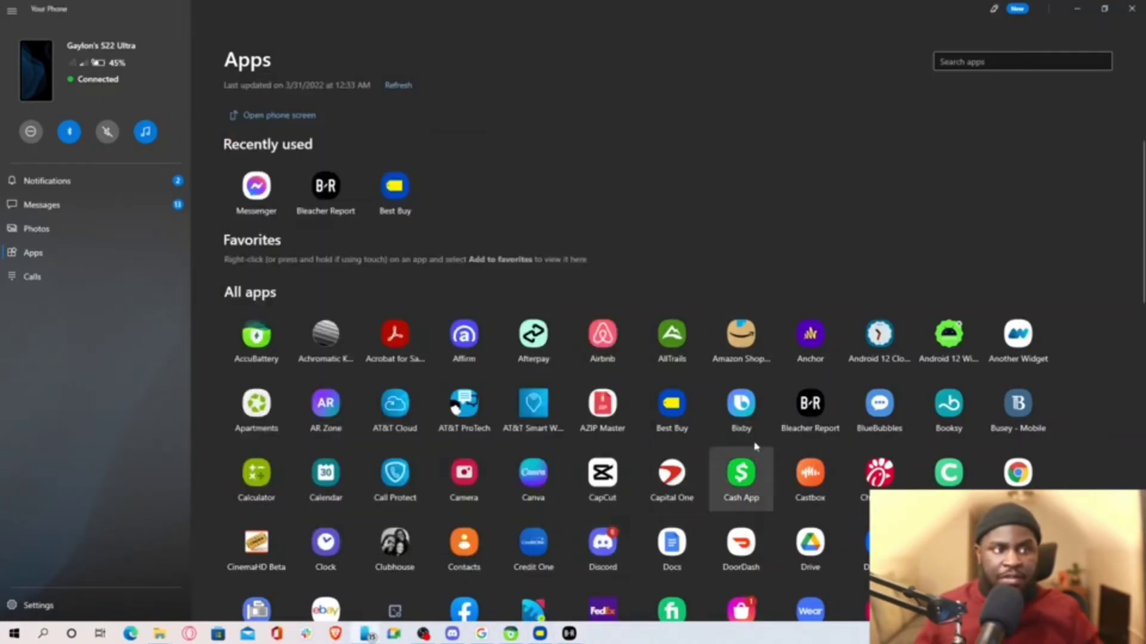
Step: Close the Bleacher Report and mirrored phone windows, then add AccuBattery to favourites
right_click(806, 407)
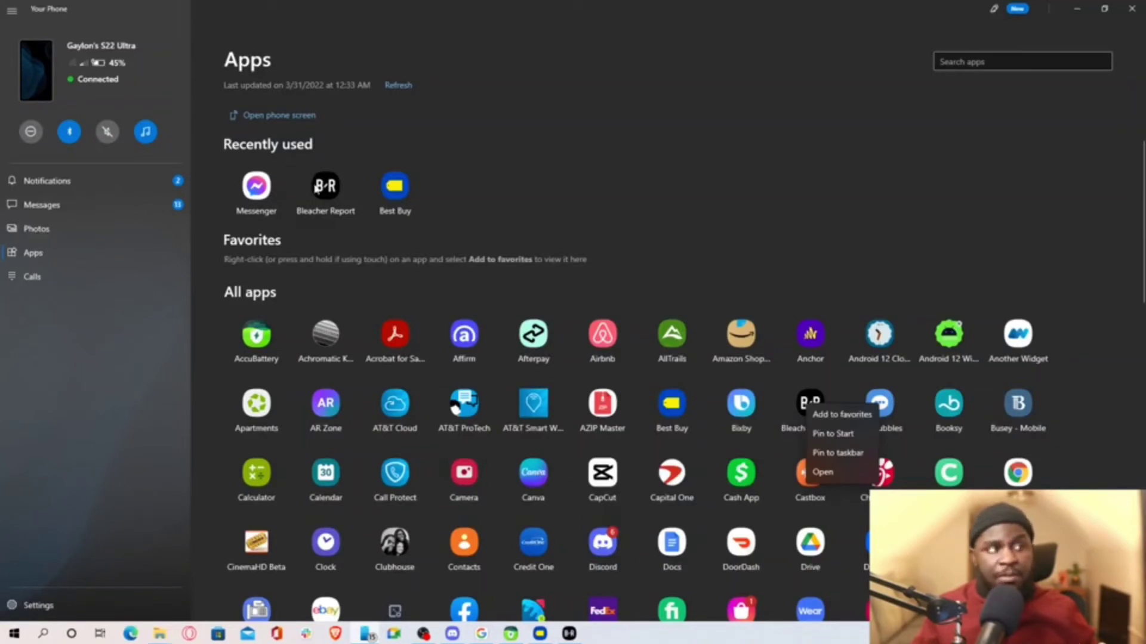
left_click(295, 120)
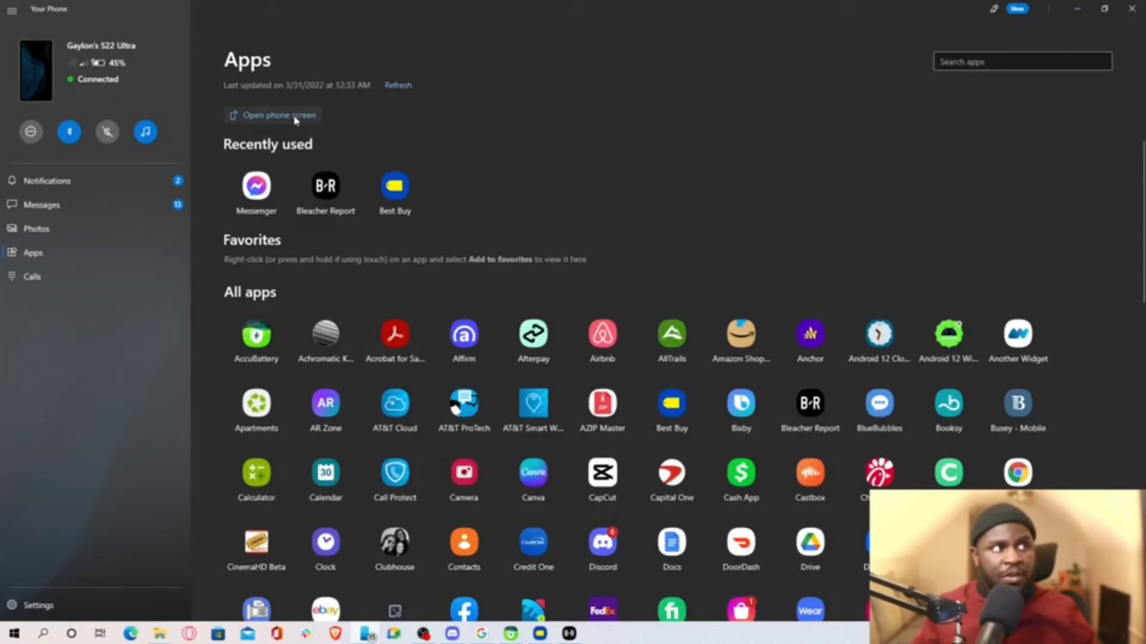
left_click(295, 119)
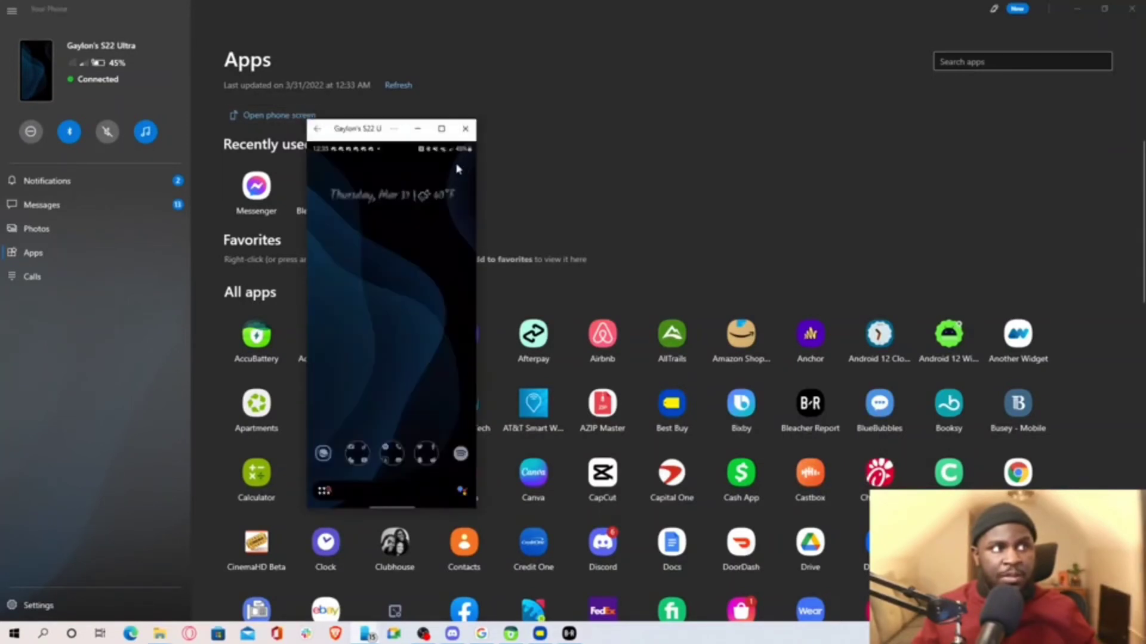
left_click(417, 128)
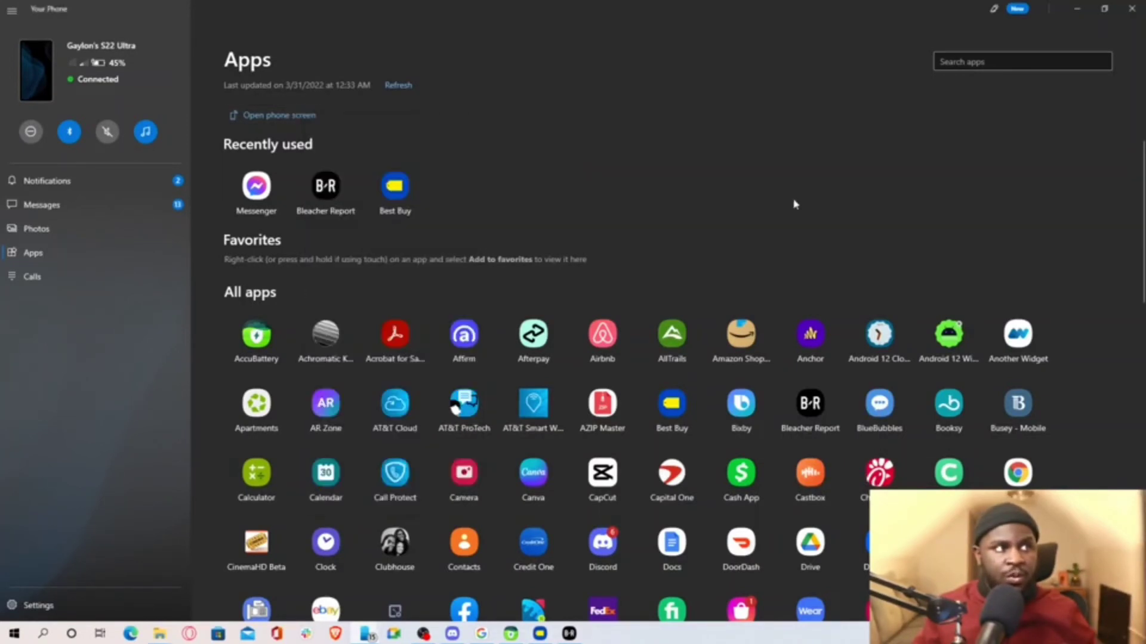
right_click(261, 339)
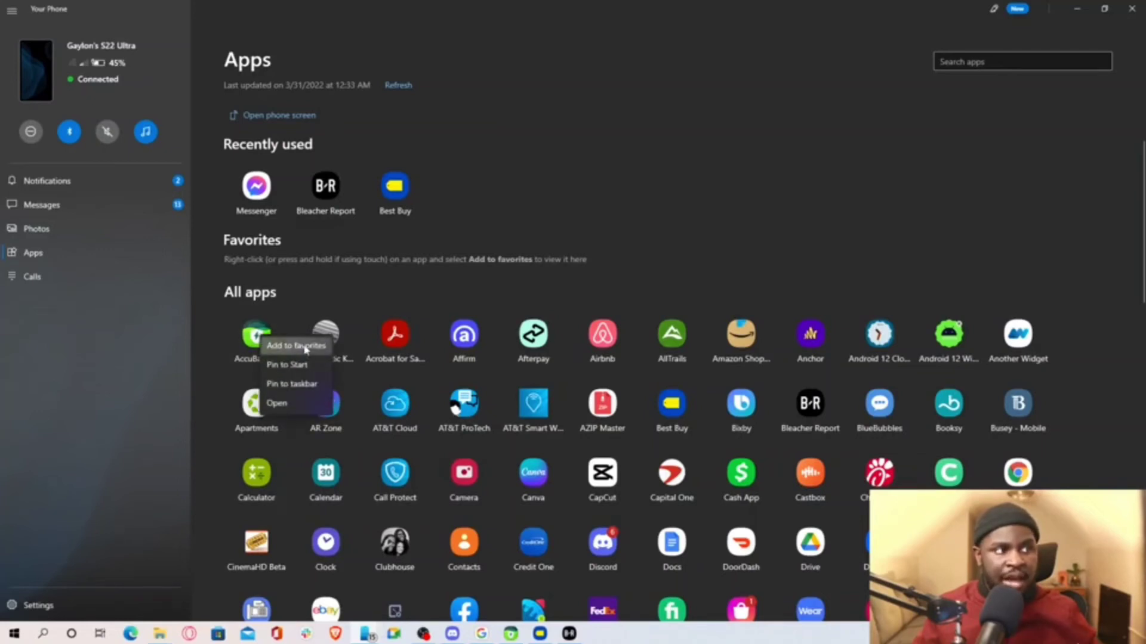
left_click(304, 347)
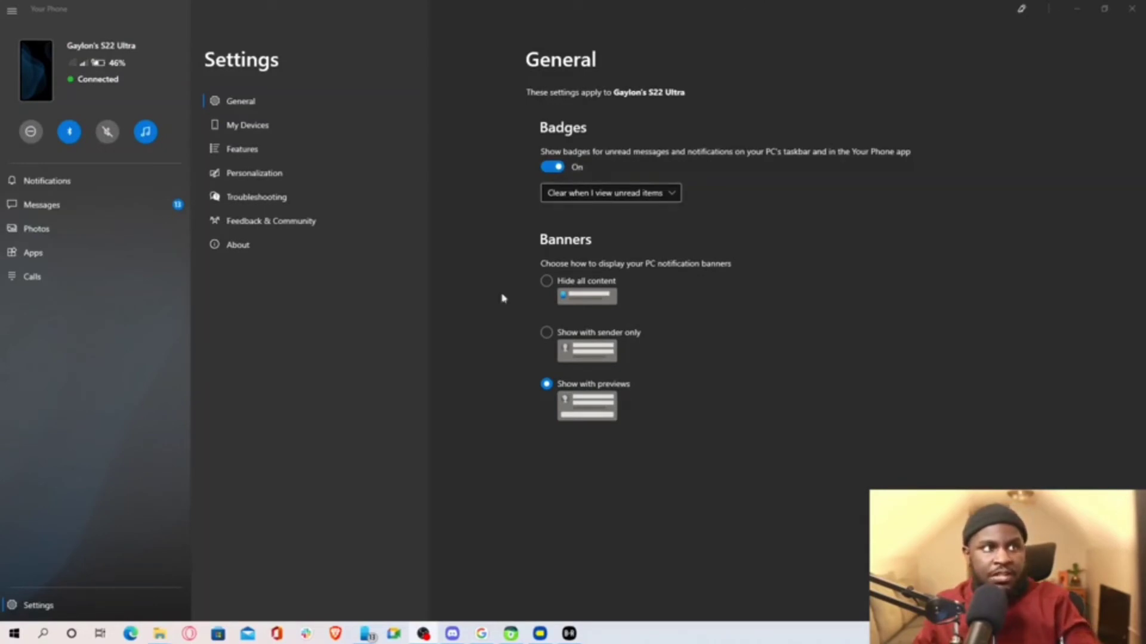
Step: Refocus Your Phone and open My Devices, showing the S22 Ultra as default
mouse_move(370, 638)
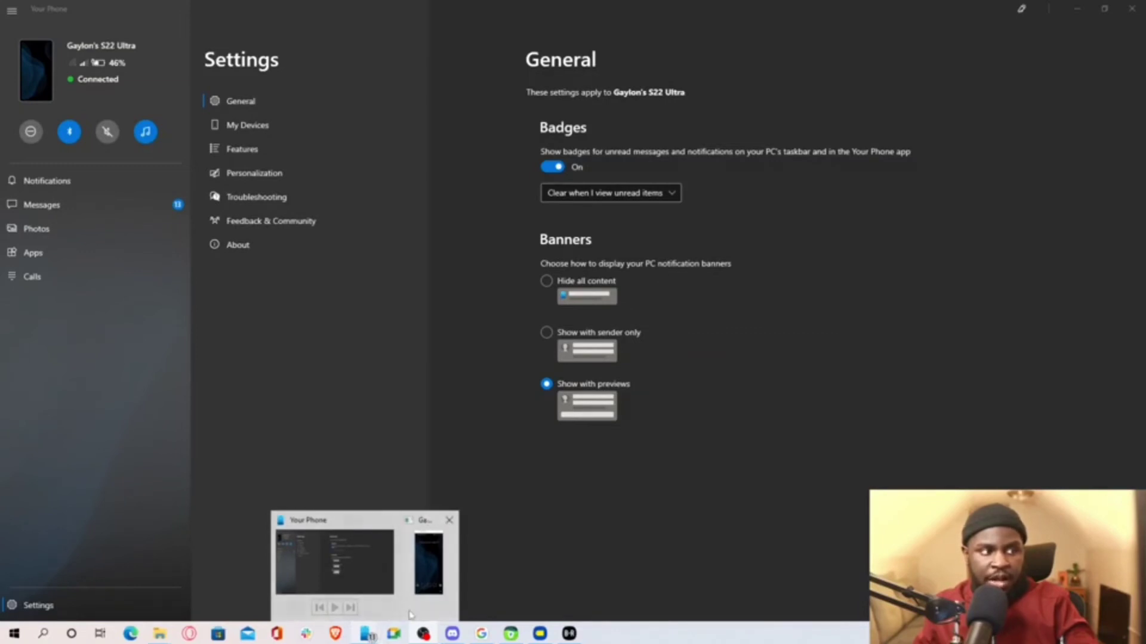
left_click(899, 275)
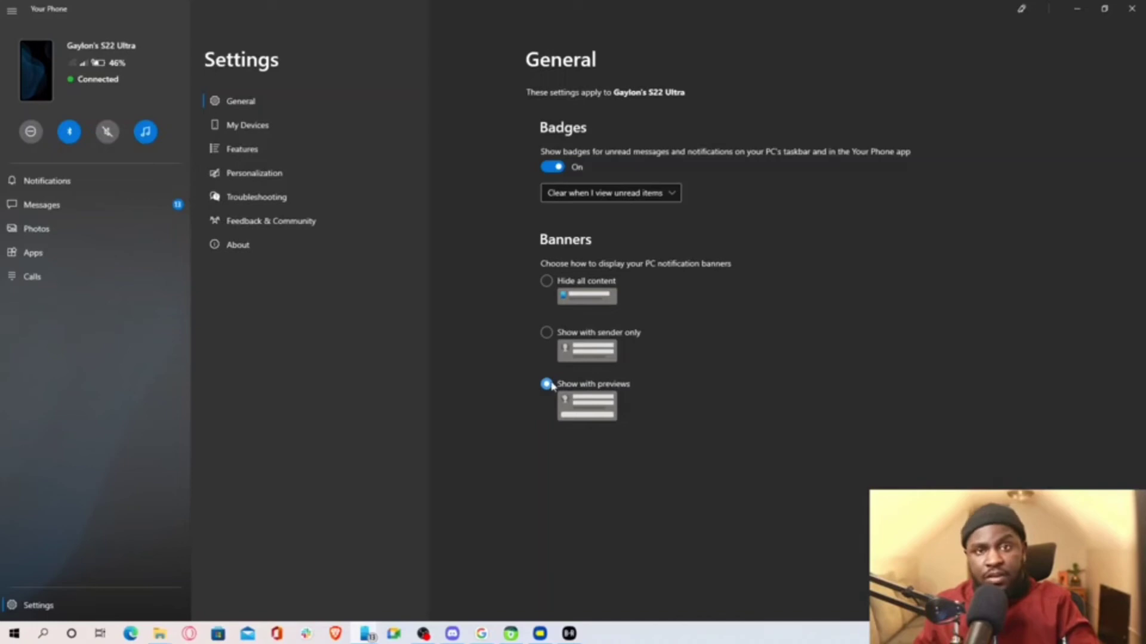
left_click(248, 125)
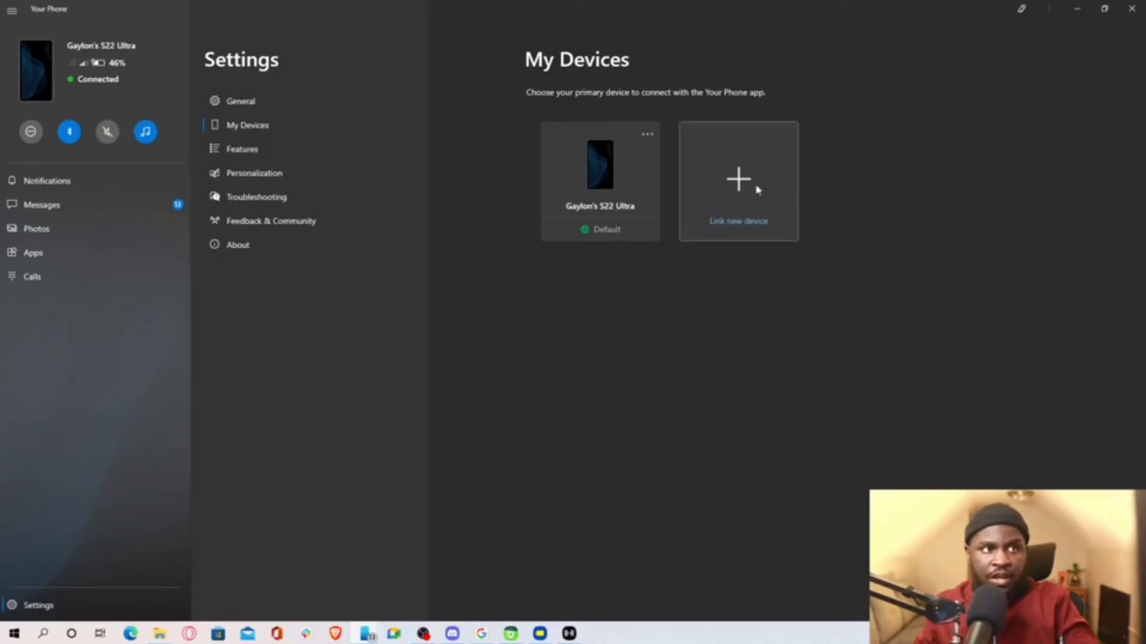
Step: Scroll the Features settings through Messages, Photos, Apps and Calls, then switch to Personalization
left_click(233, 149)
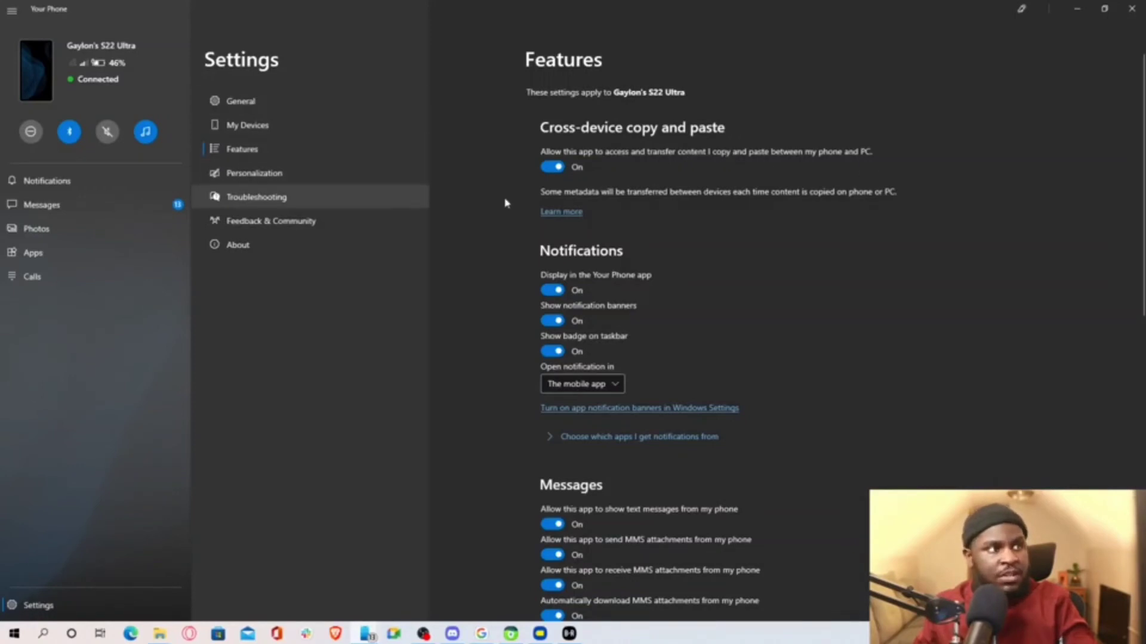
scroll(661, 238, "down", 3)
scroll(655, 227, "up", 2)
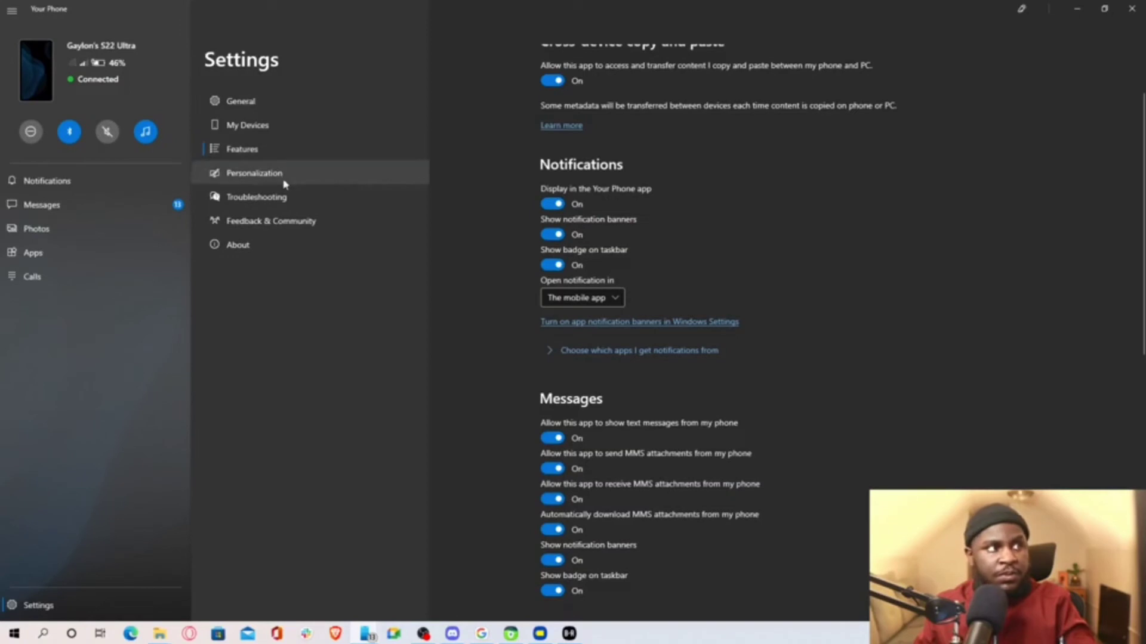
left_click(309, 154)
scroll(673, 234, "down", 6)
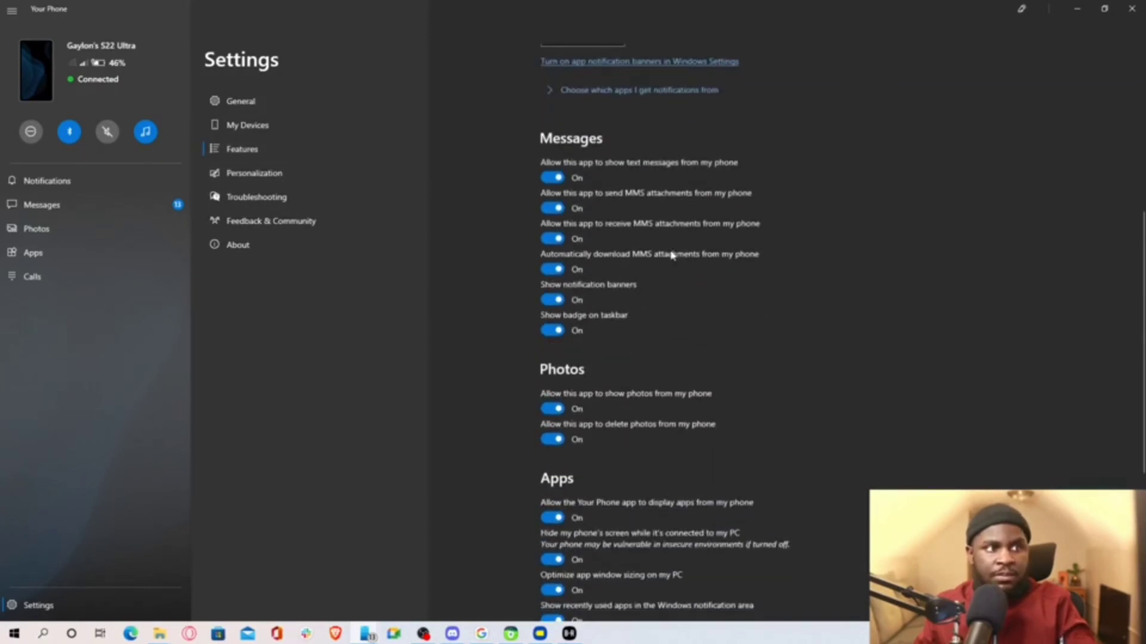
scroll(669, 249, "down", 3)
scroll(679, 205, "down", 3)
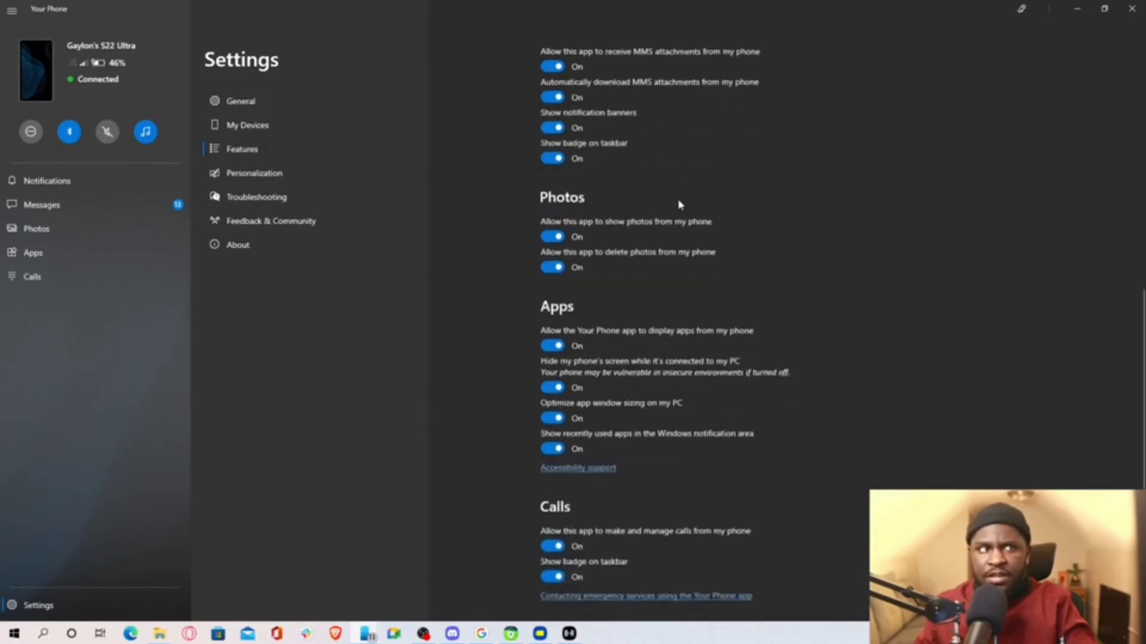
scroll(679, 206, "down", 3)
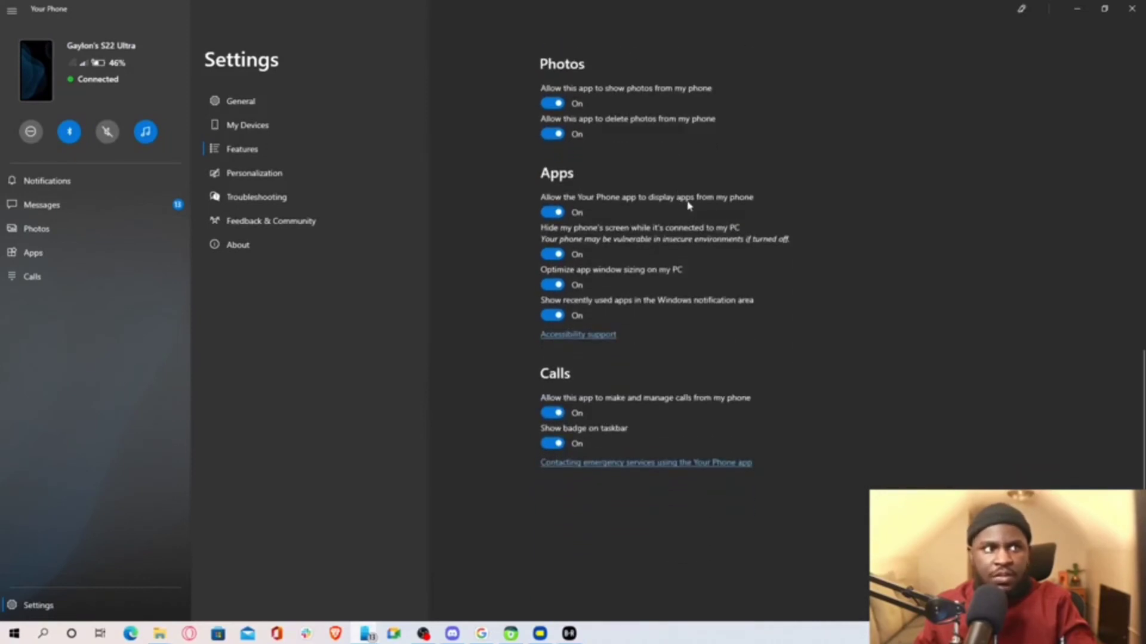
left_click(315, 175)
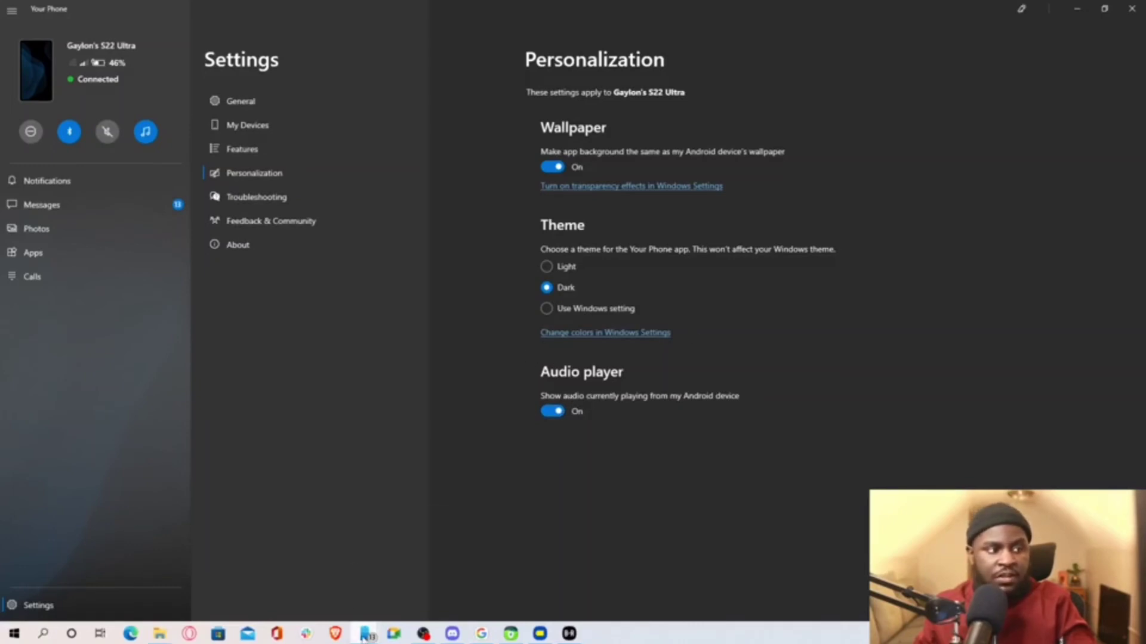
mouse_move(362, 636)
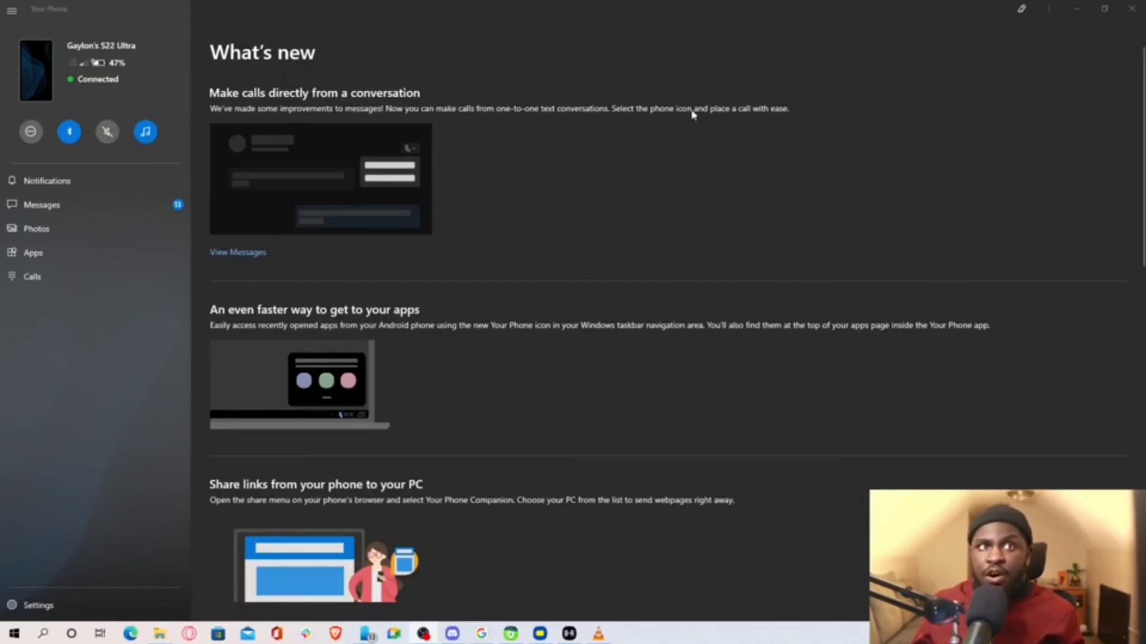
Step: Scroll through the What's new announcements on sending webpages and pinning apps to the taskbar
scroll(482, 227, "down", 3)
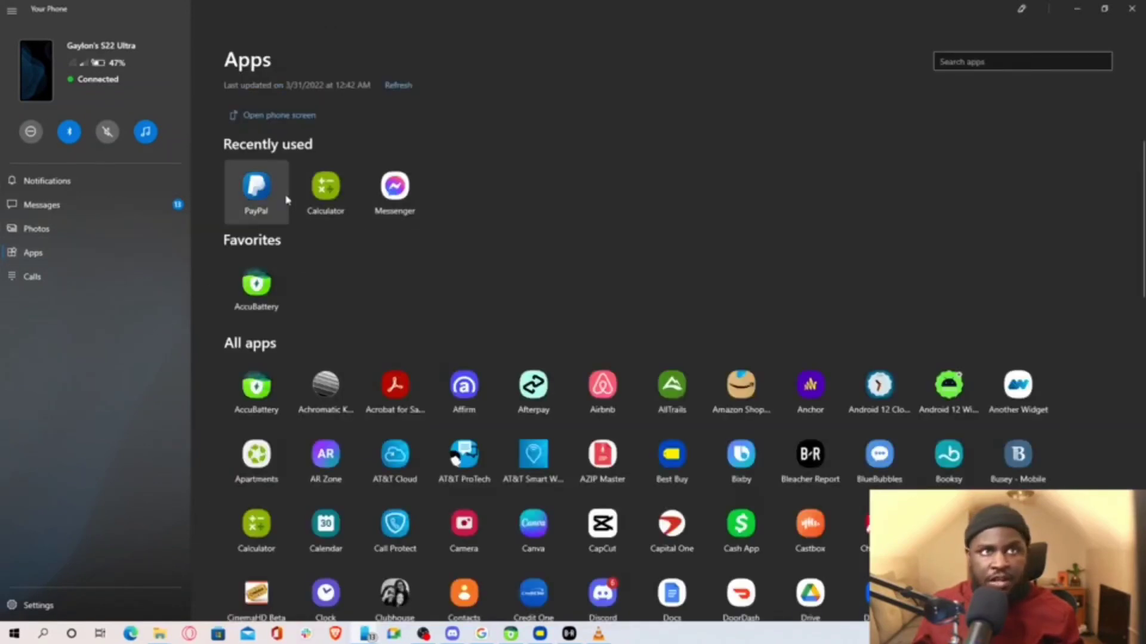
left_click(1021, 9)
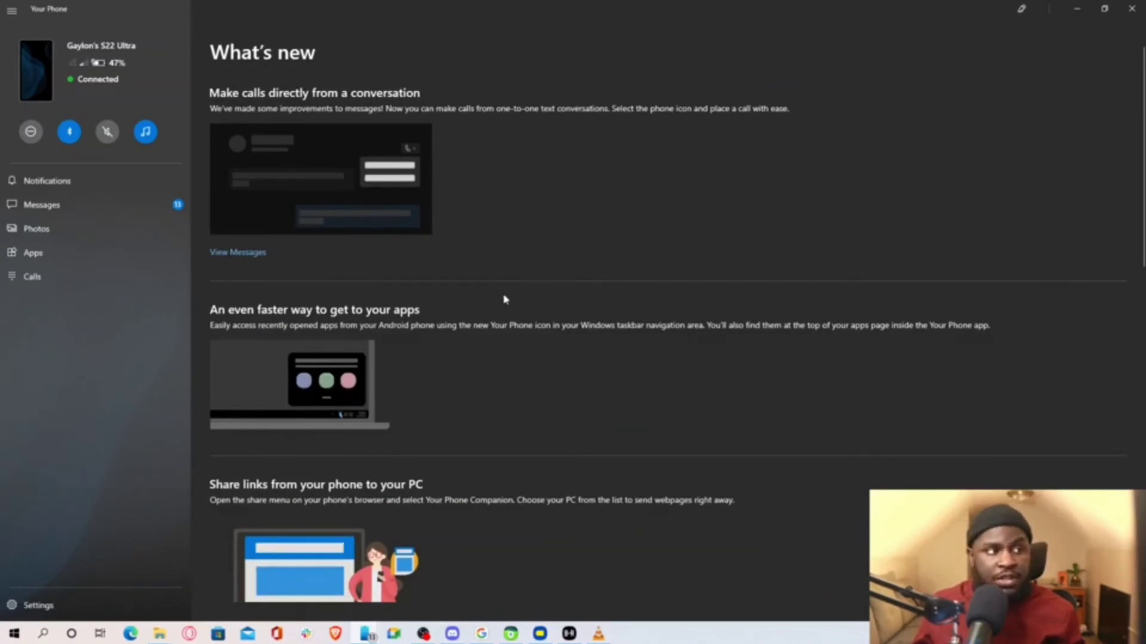
scroll(504, 299, "down", 3)
scroll(504, 299, "up", 3)
scroll(505, 300, "down", 4)
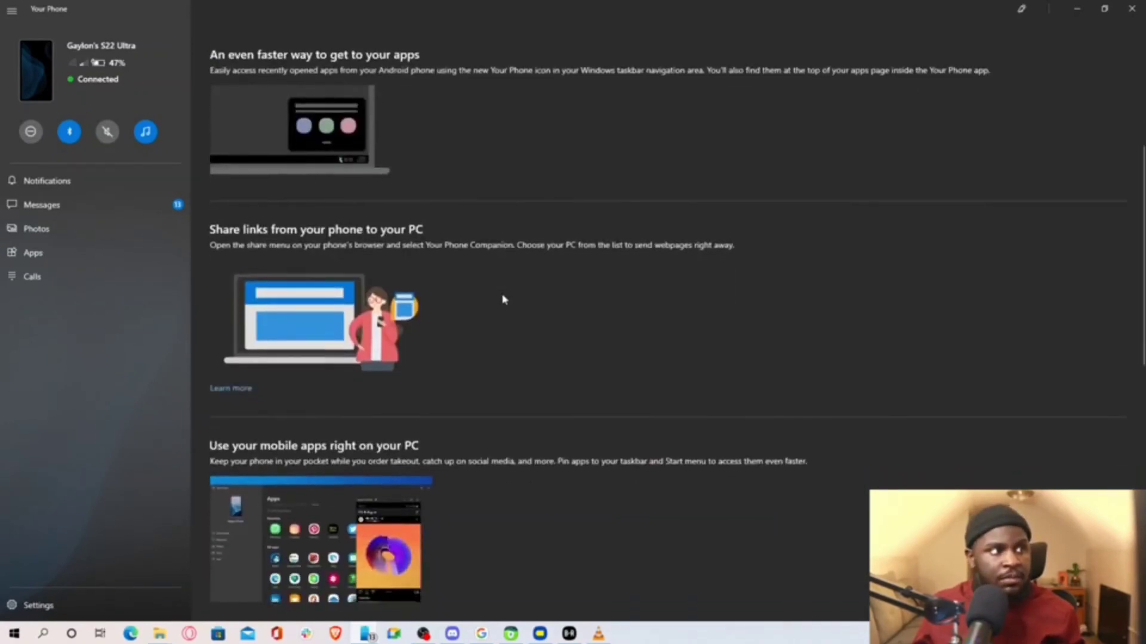
scroll(504, 299, "down", 1)
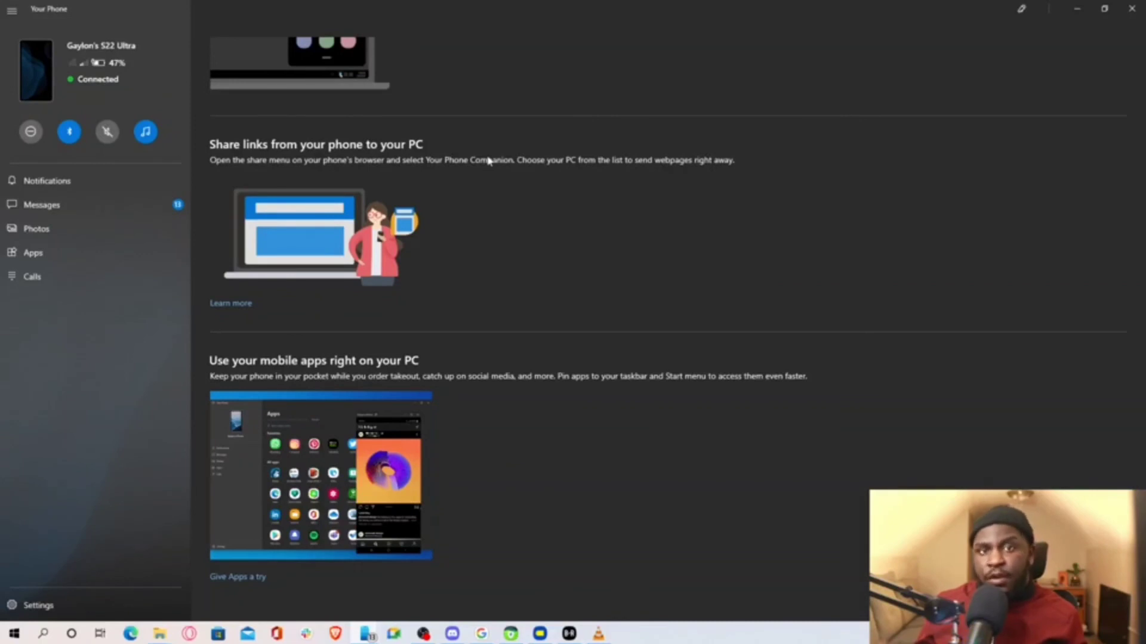
scroll(582, 254, "up", 3)
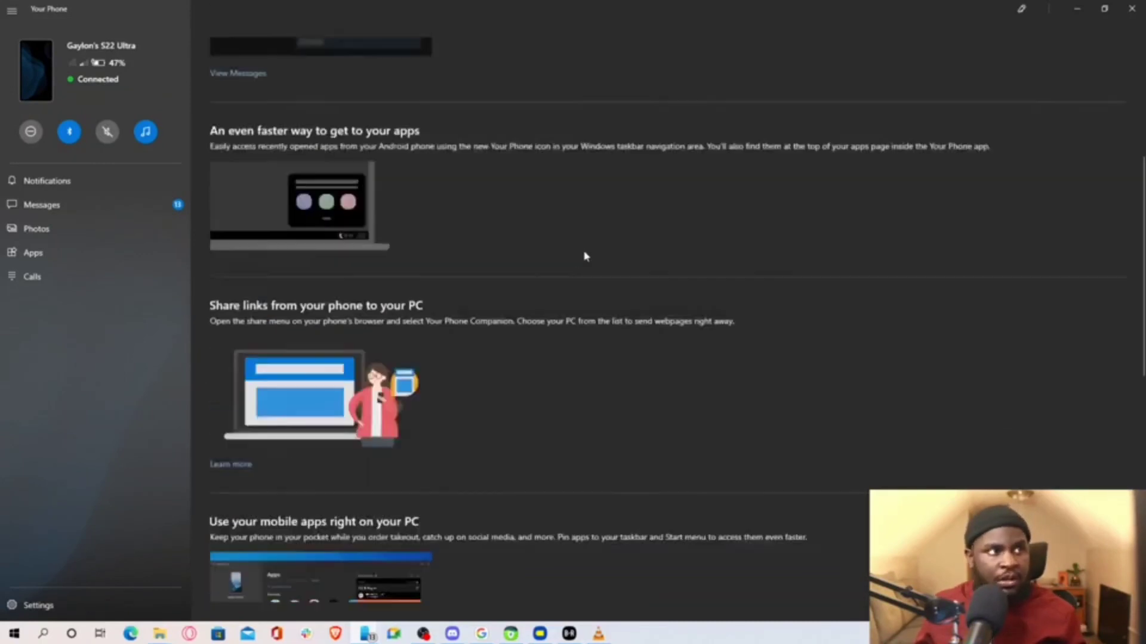
scroll(584, 256, "down", 7)
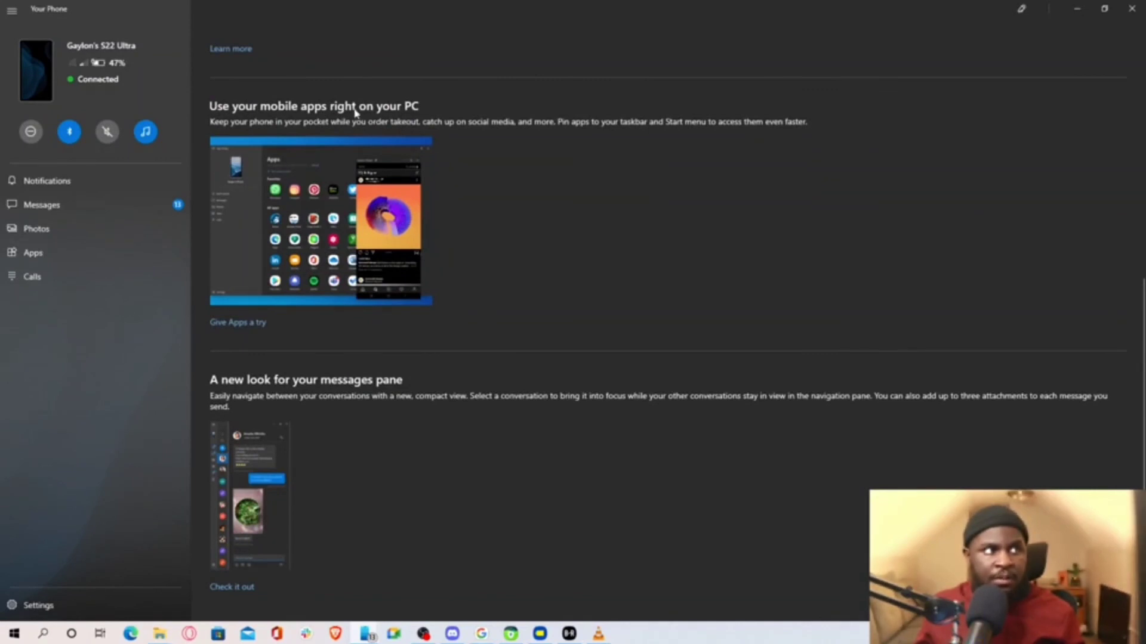
scroll(385, 287, "down", 1)
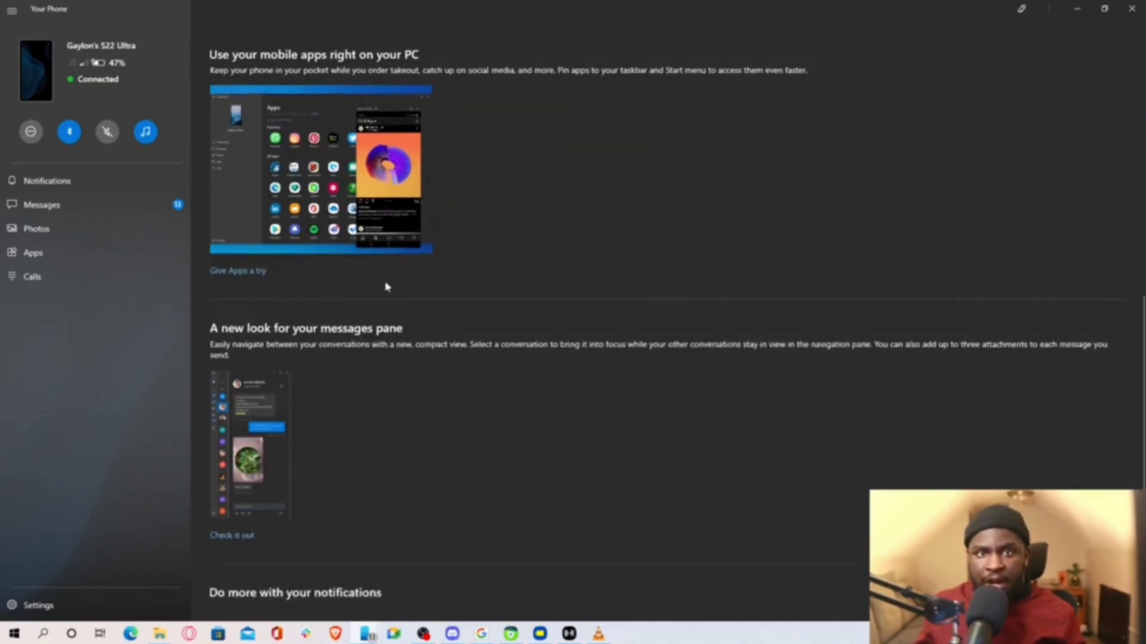
scroll(385, 287, "down", 2)
scroll(278, 290, "down", 1)
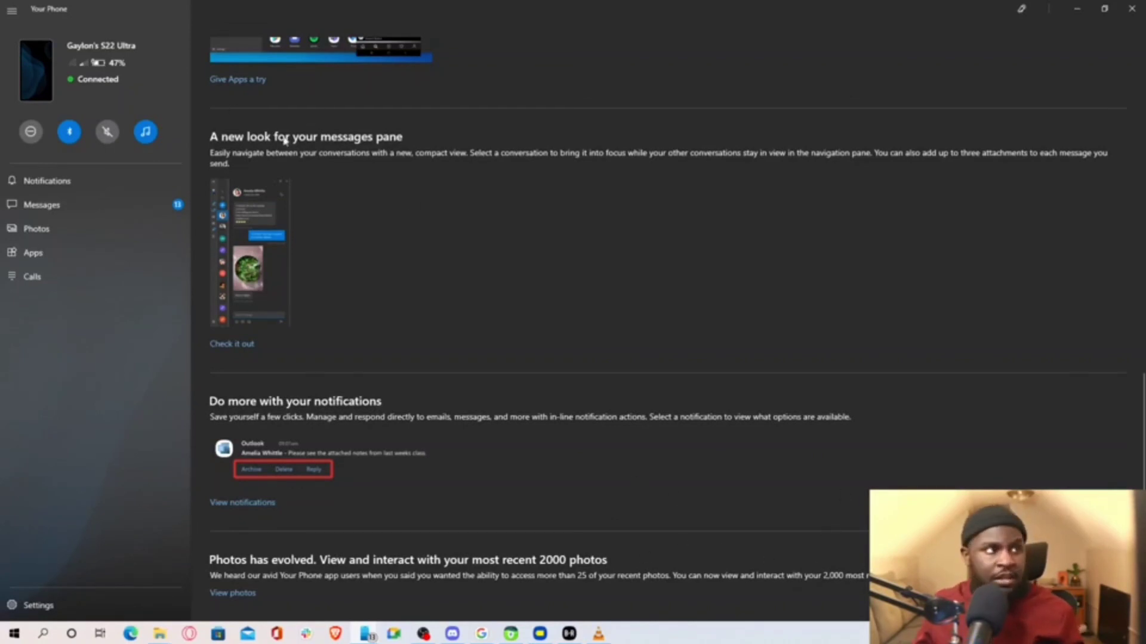
scroll(337, 194, "up", 15)
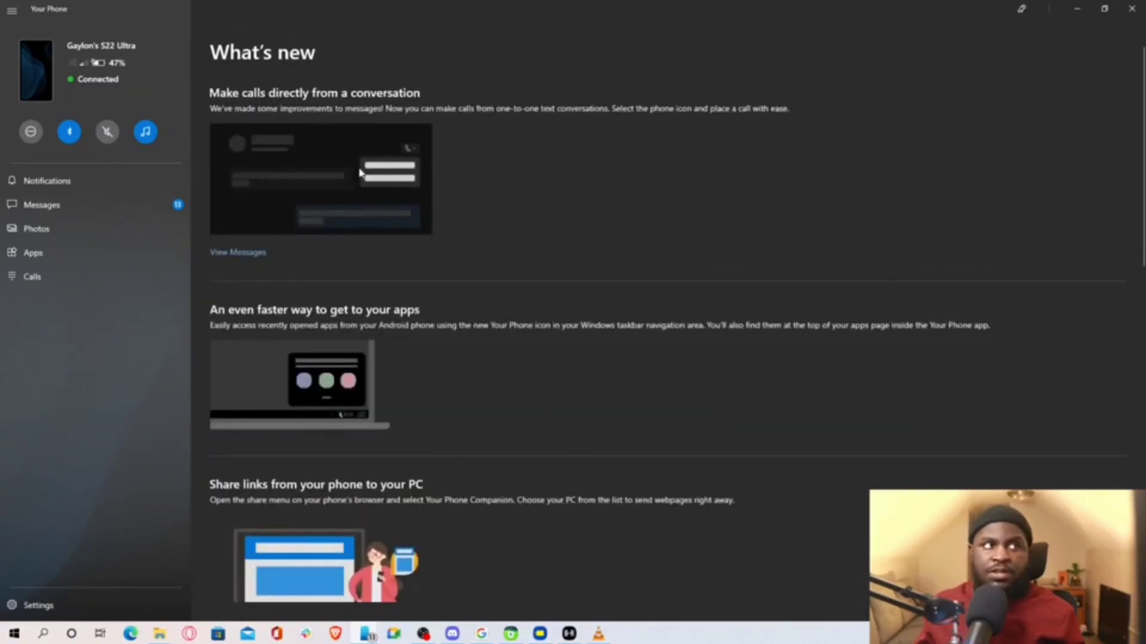